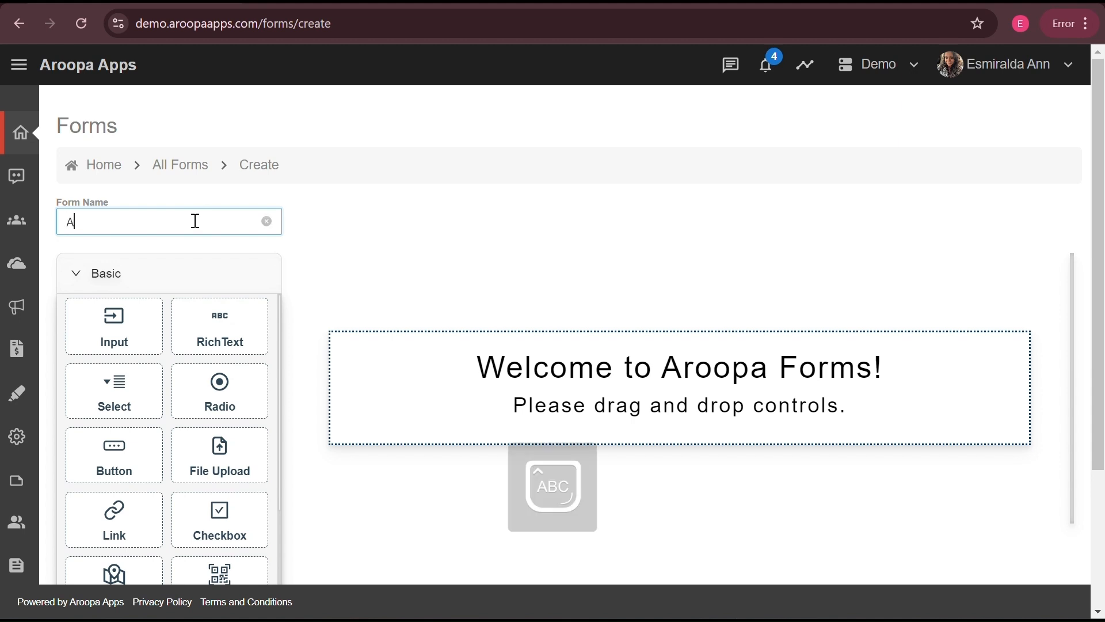
- Name the form Asset Request and add a first input field labelled Name with the Text input type
type("sset Request Form")
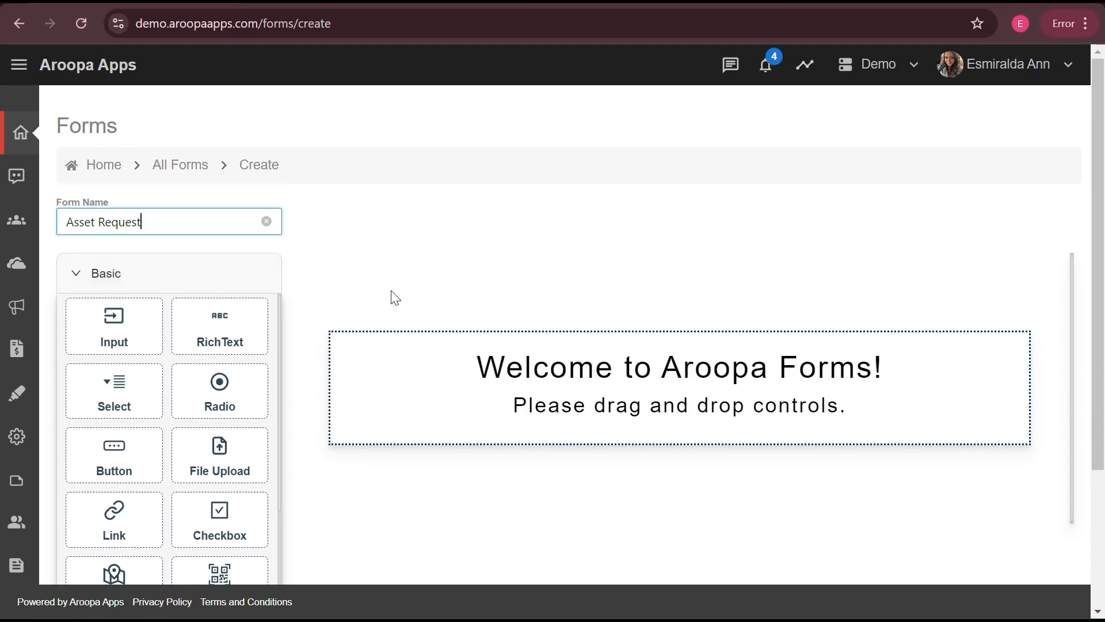
left_click_drag(99, 333, 484, 335)
left_click(442, 347)
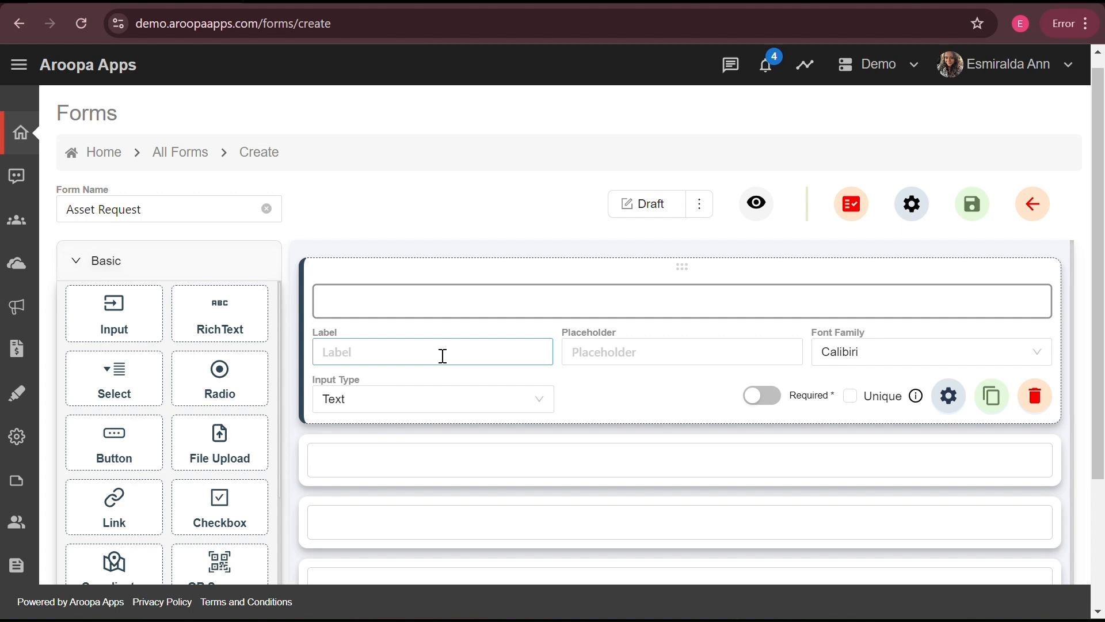
type("Name")
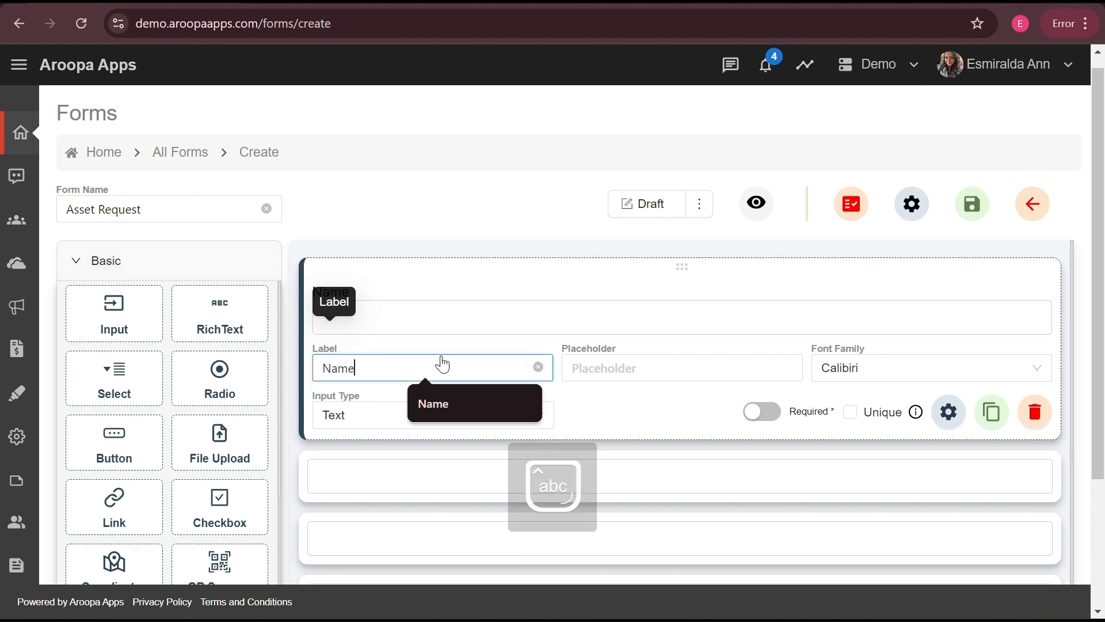
left_click(538, 414)
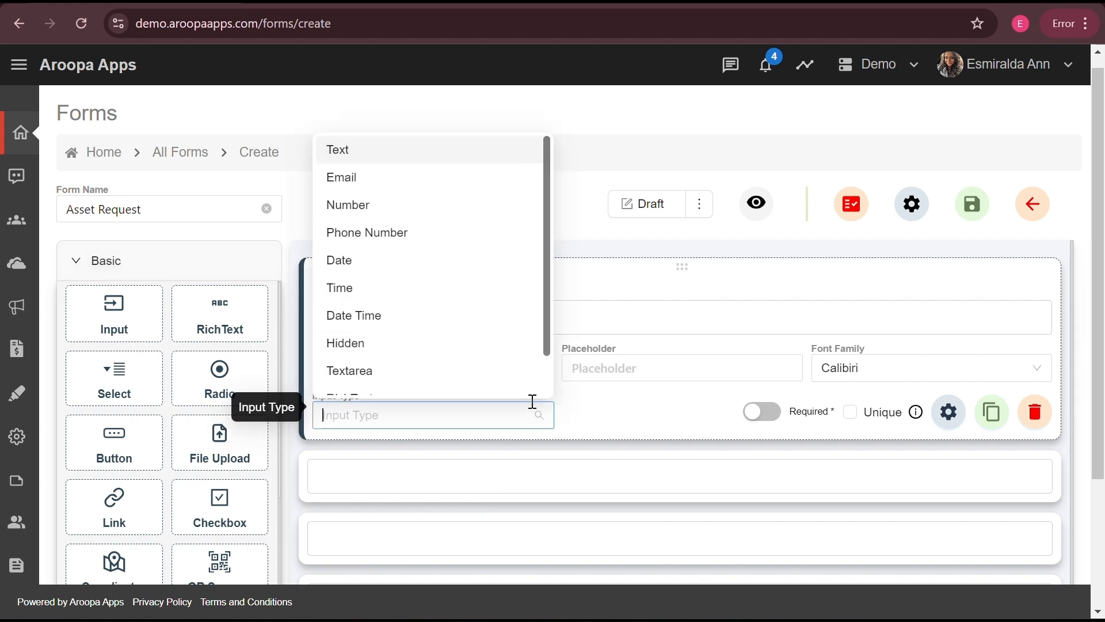
left_click(439, 156)
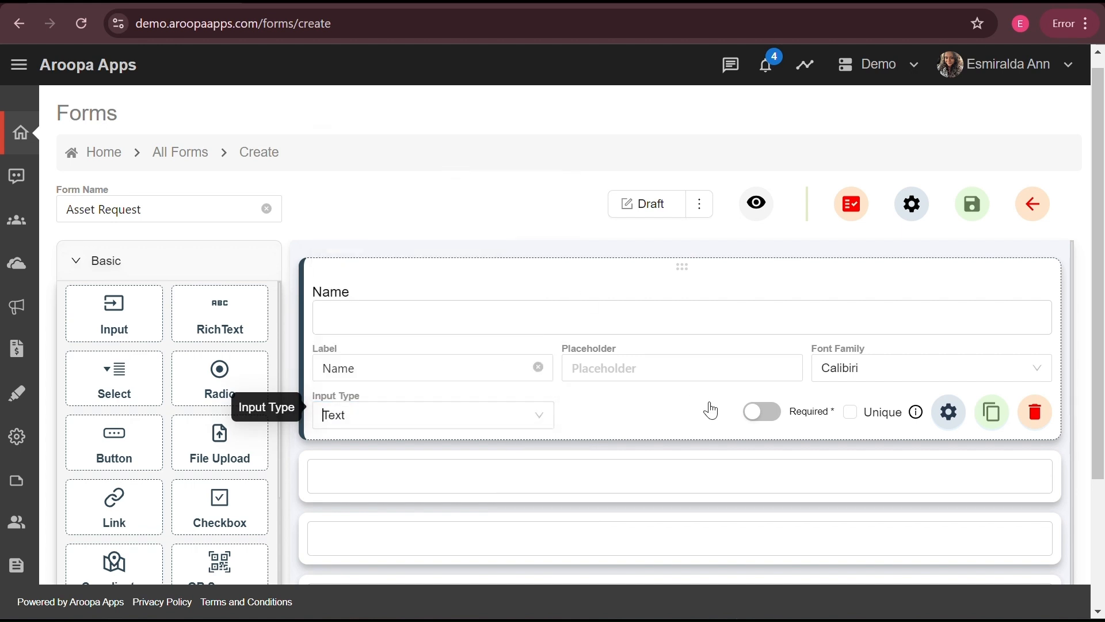
- Set the Name field's control name to Name in its properties and save them
left_click(948, 413)
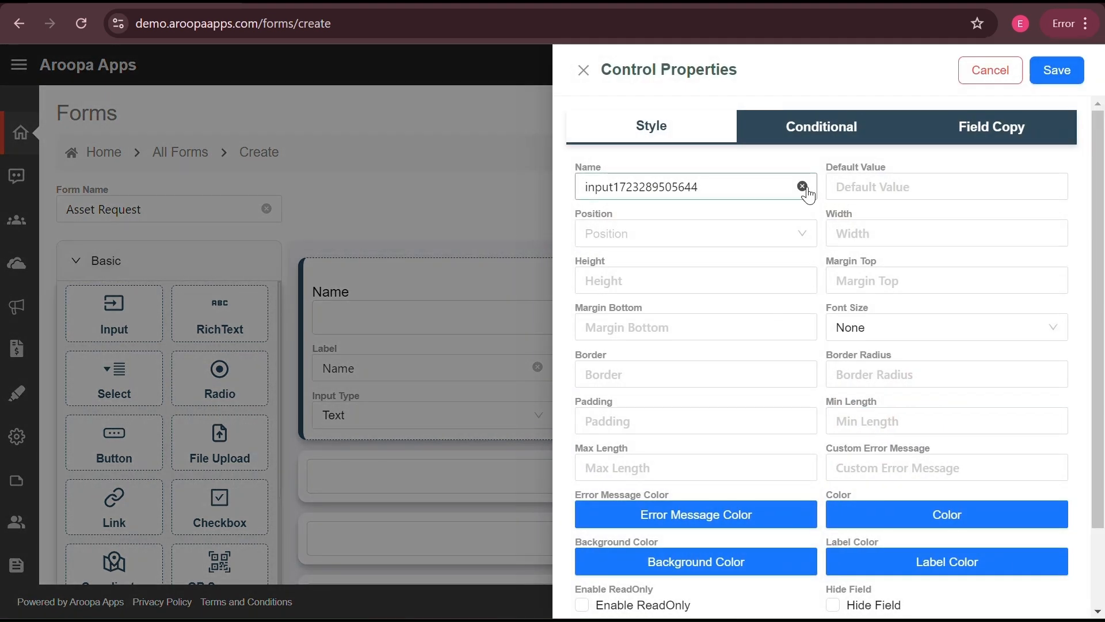
left_click(803, 186)
type("Name")
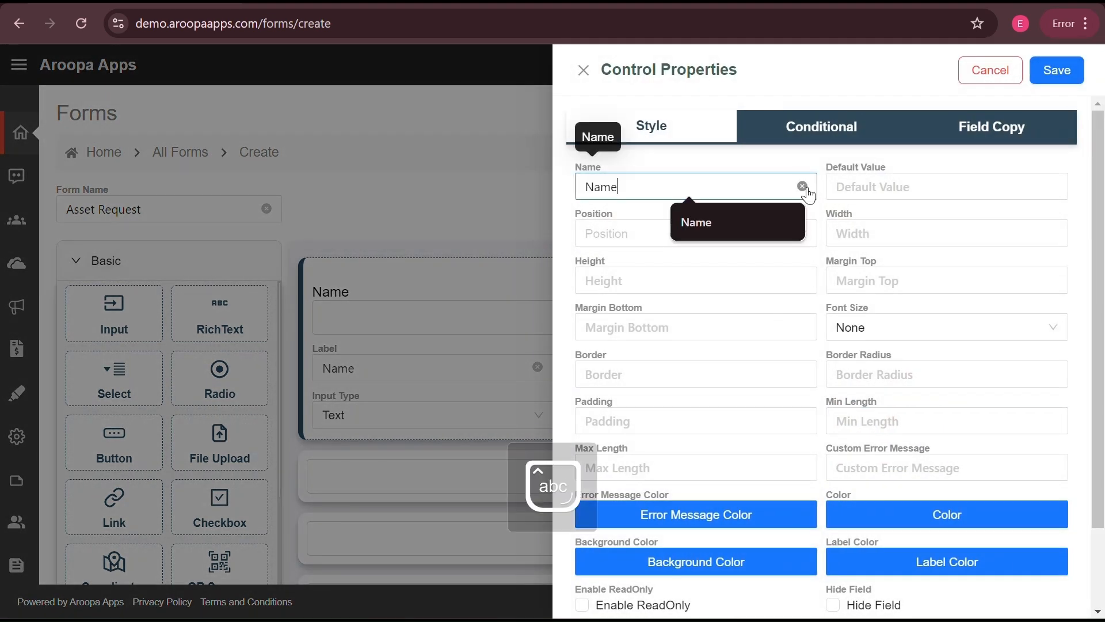
left_click(1065, 76)
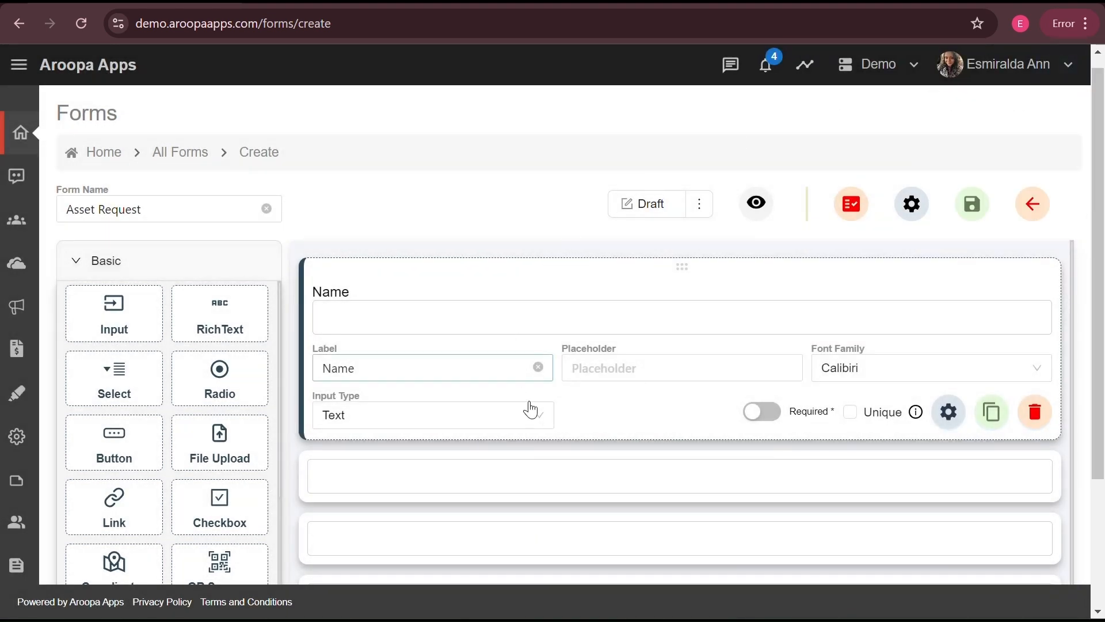
- Label the second input field Emp ID and the third Email ID, giving the third the Email input type
left_click(534, 404)
left_click(527, 474)
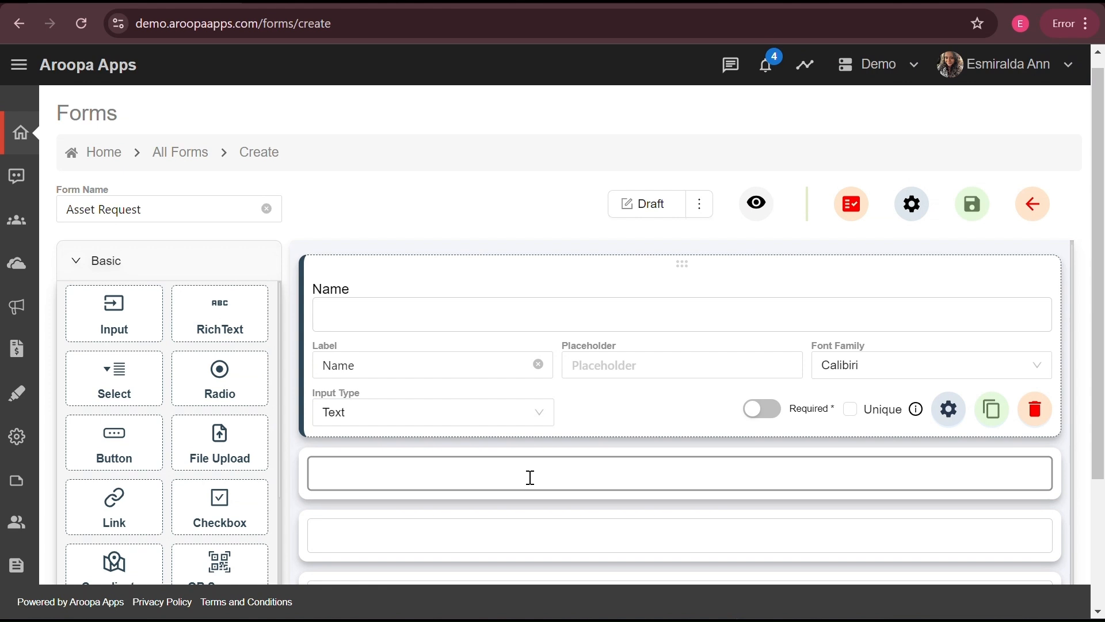
left_click(480, 425)
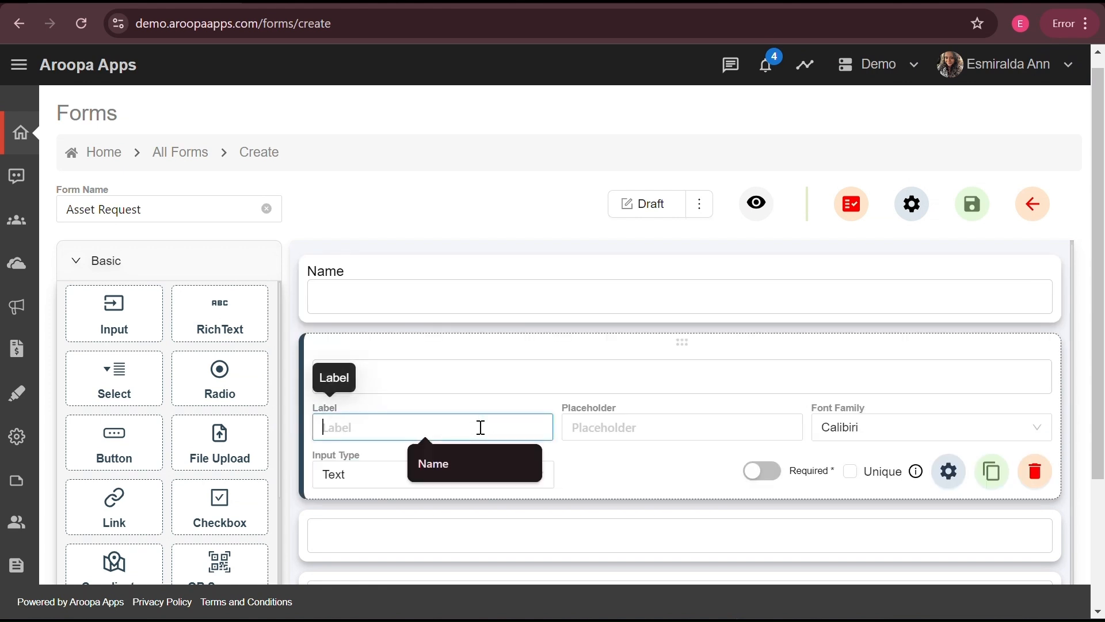
type("E")
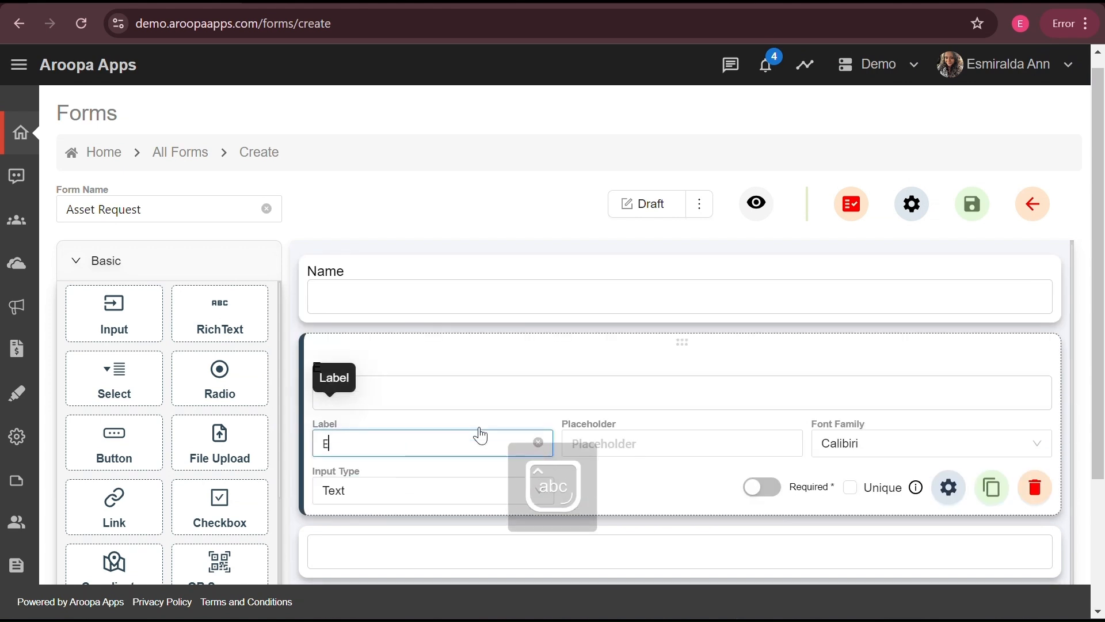
type("mail ID")
scroll(498, 403, "down", 2)
left_click(503, 374)
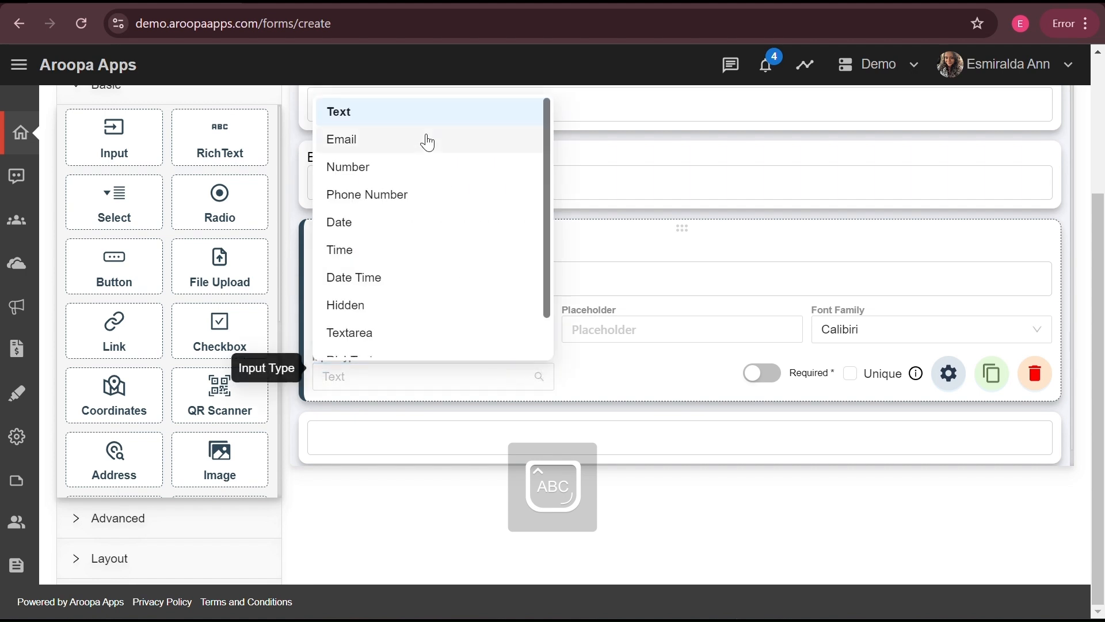
left_click(426, 141)
- Add a Select field below Approver Email ID, labelled Type of Asset, with the options Laptop, Mouse and Printer
left_click_drag(369, 448, 497, 399)
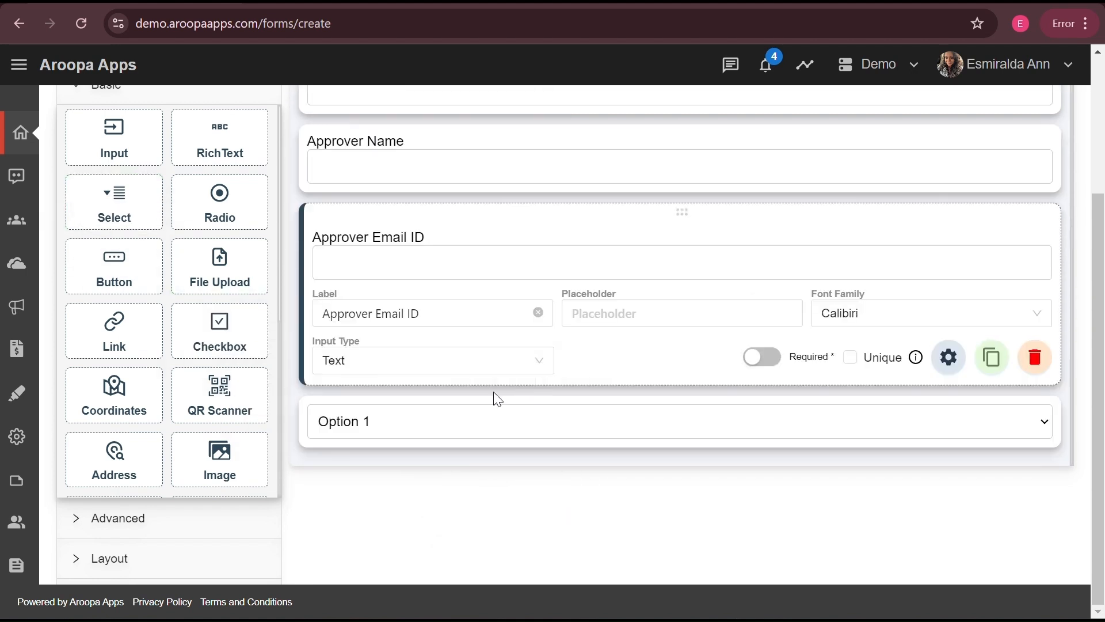
left_click(442, 418)
left_click(420, 380)
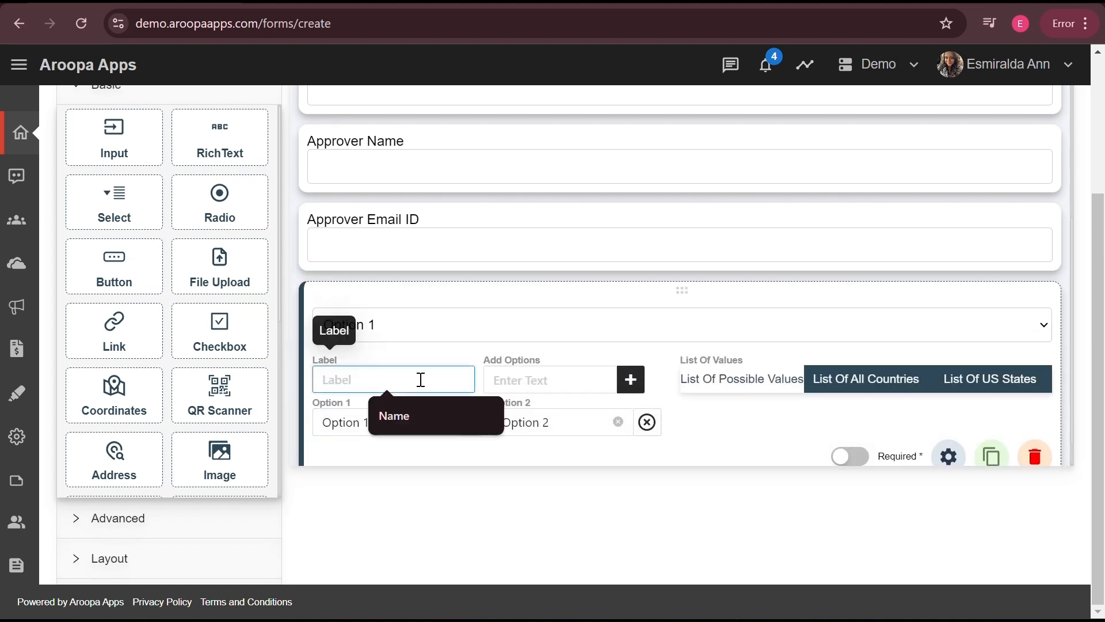
type("Type of Asset")
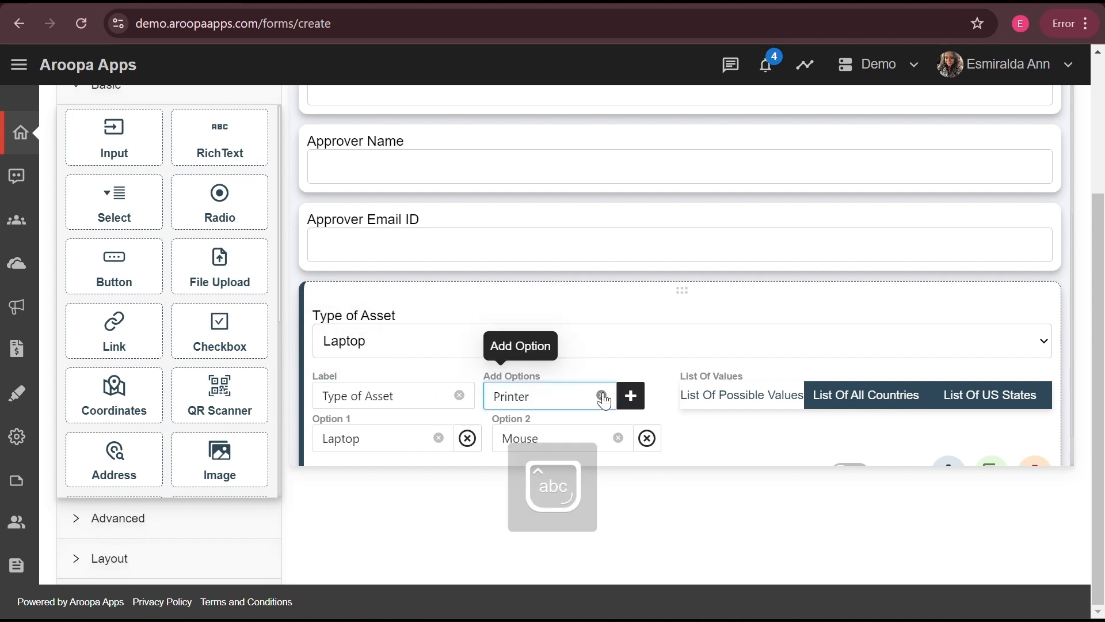
left_click(631, 395)
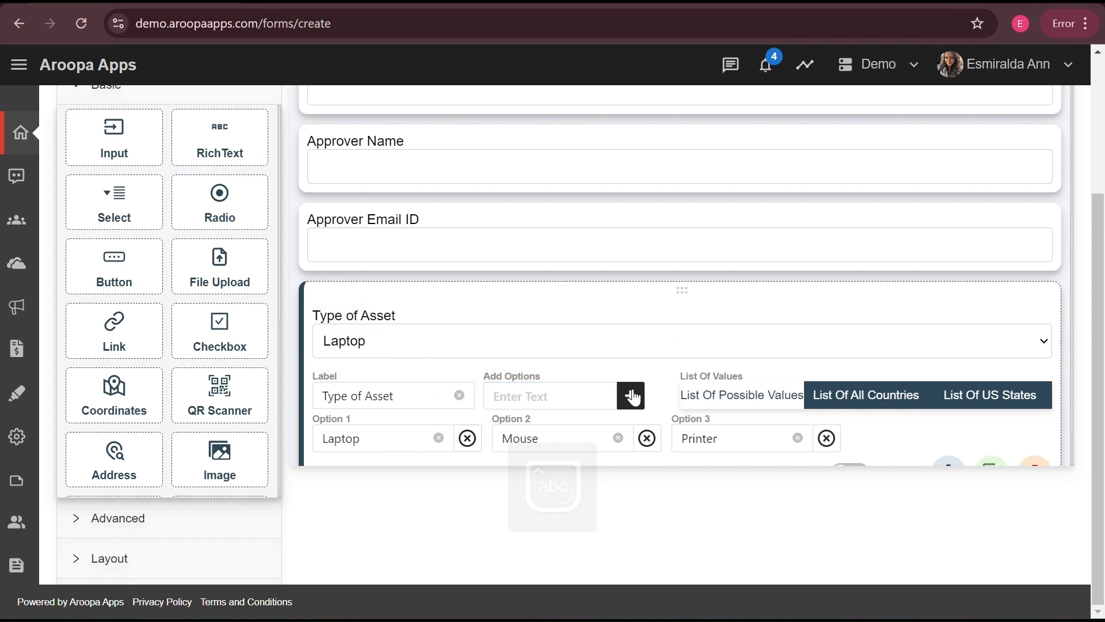
scroll(725, 382, "down", 1)
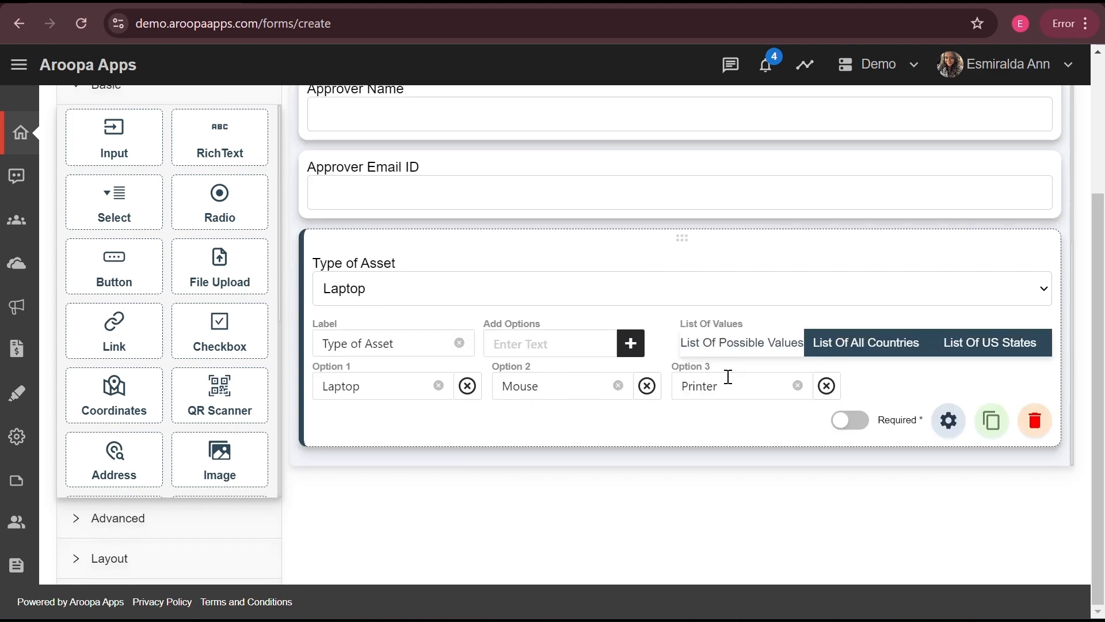
- Set the asset dropdown's control name to Type of Asset in its properties
left_click(948, 424)
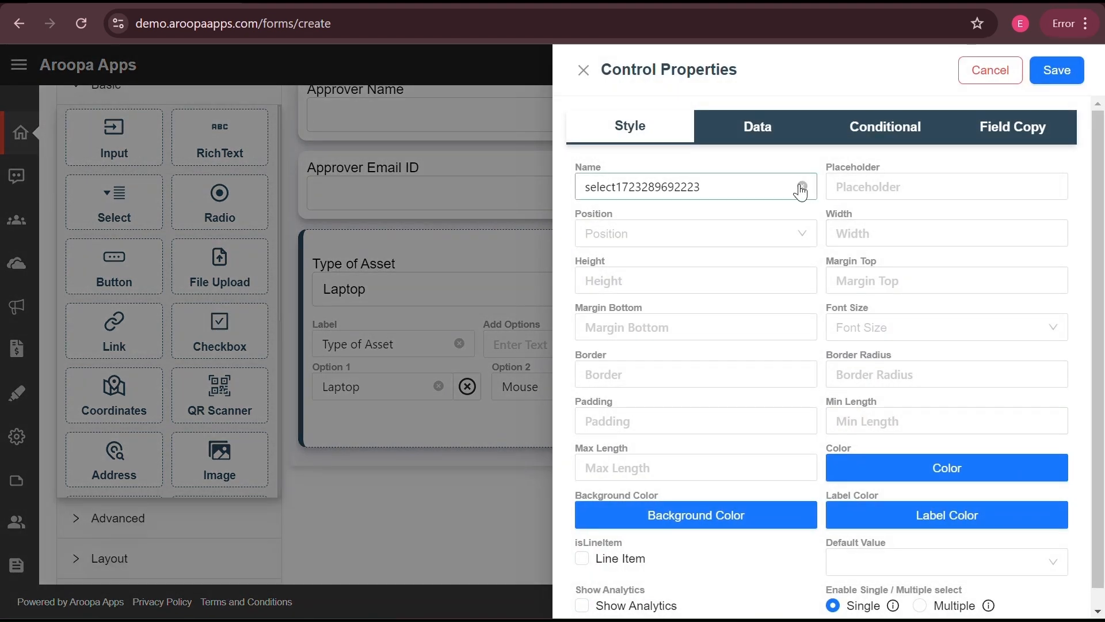
left_click(802, 187)
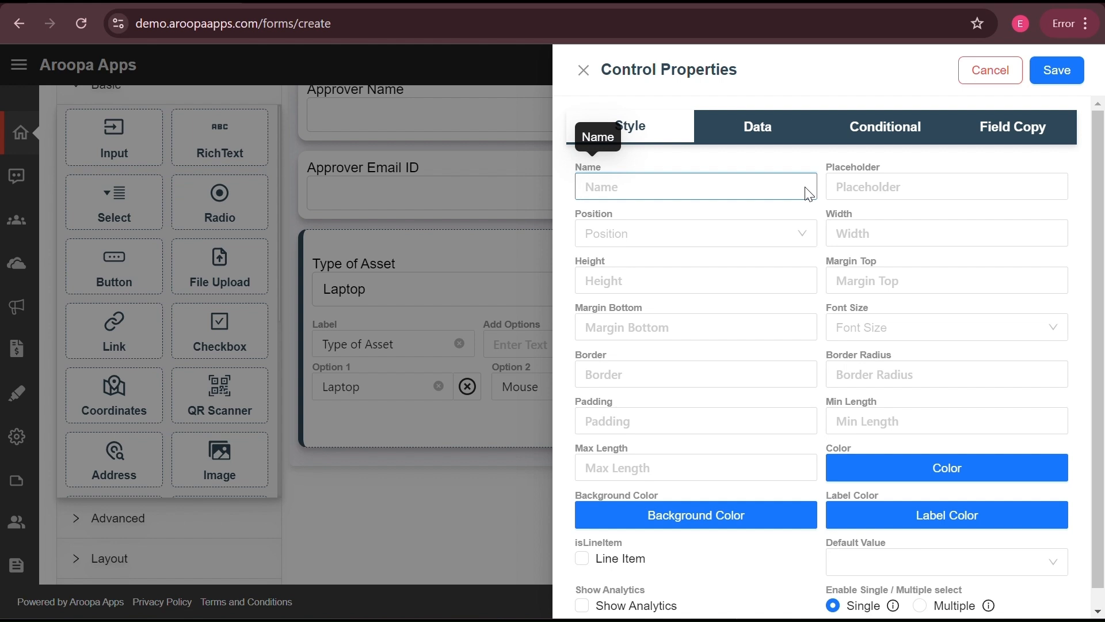
type("Type of Asset")
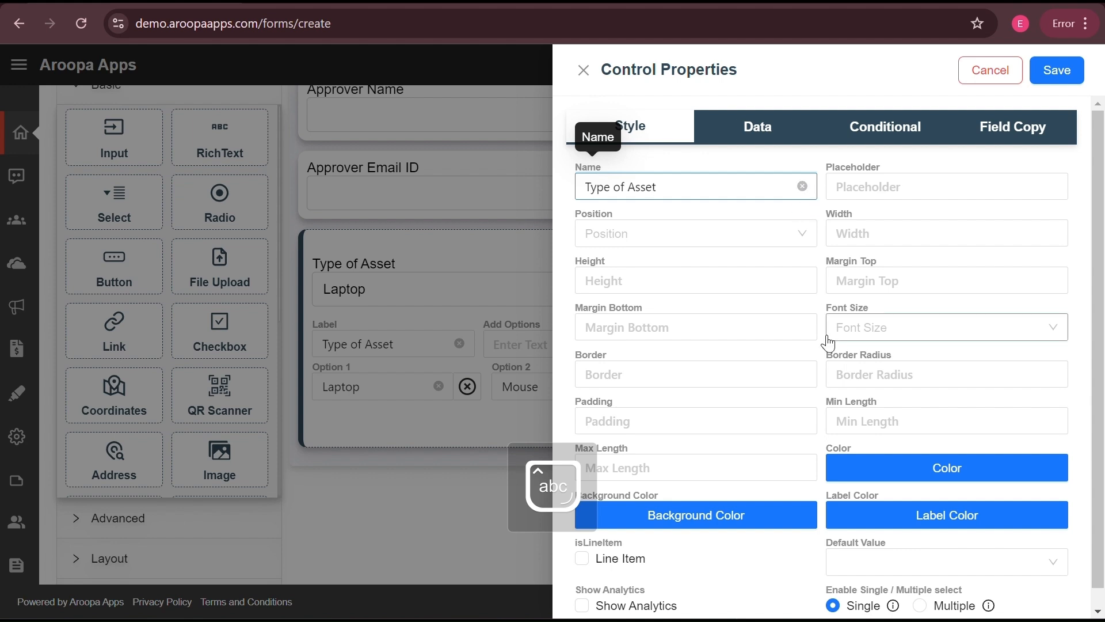
- Enable Show Analytics for the Type of Asset field with a Pie Chart graph and save its properties
scroll(662, 518, "down", 1)
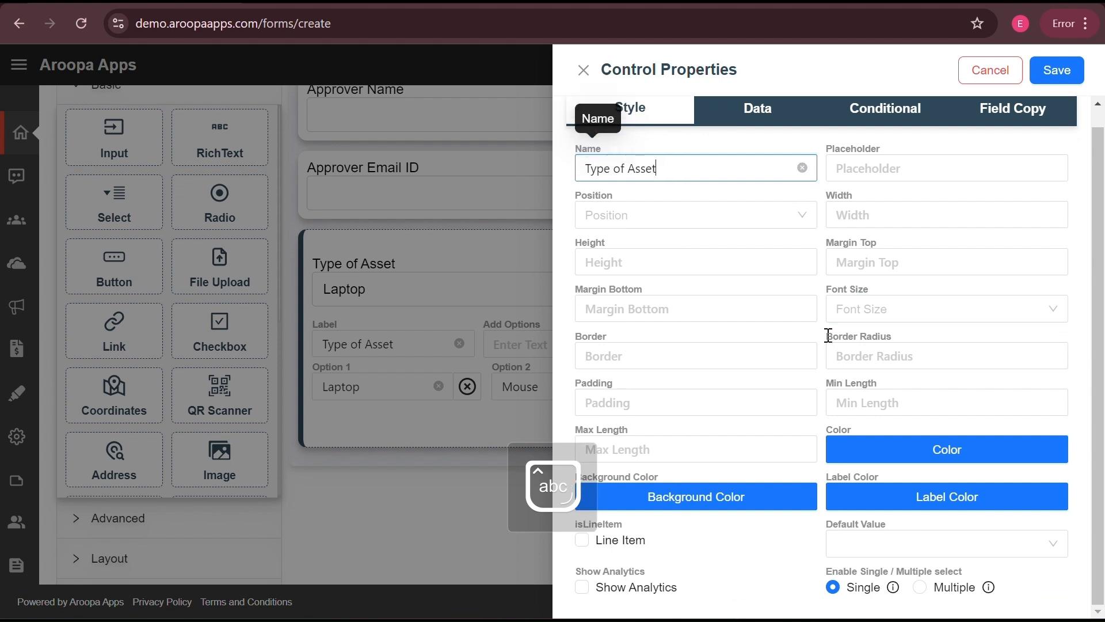
left_click(582, 587)
scroll(745, 568, "down", 1)
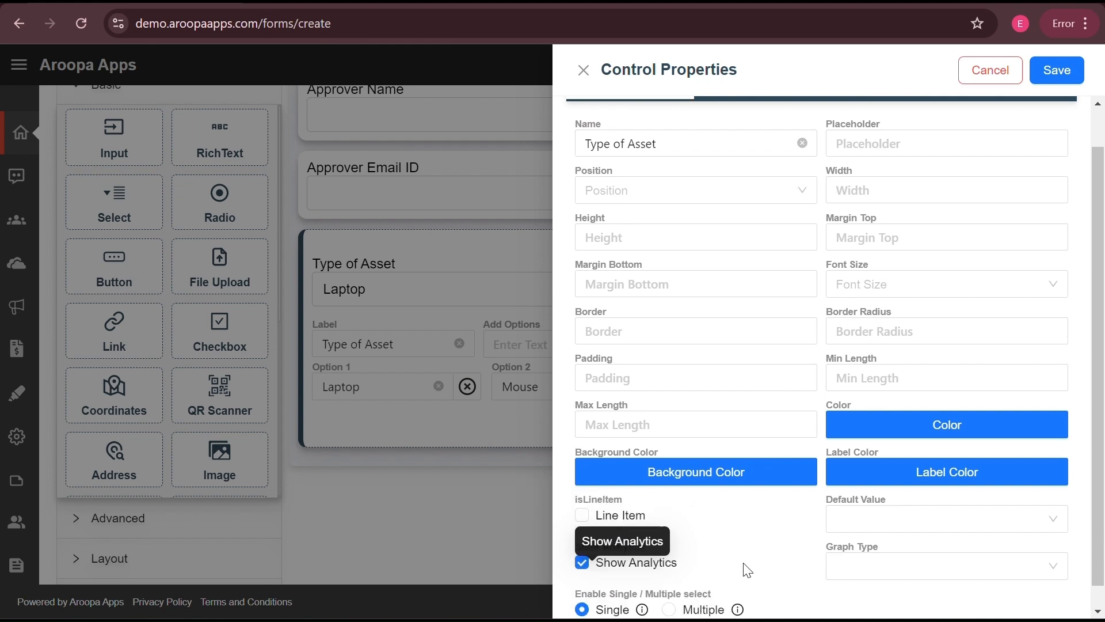
left_click(934, 546)
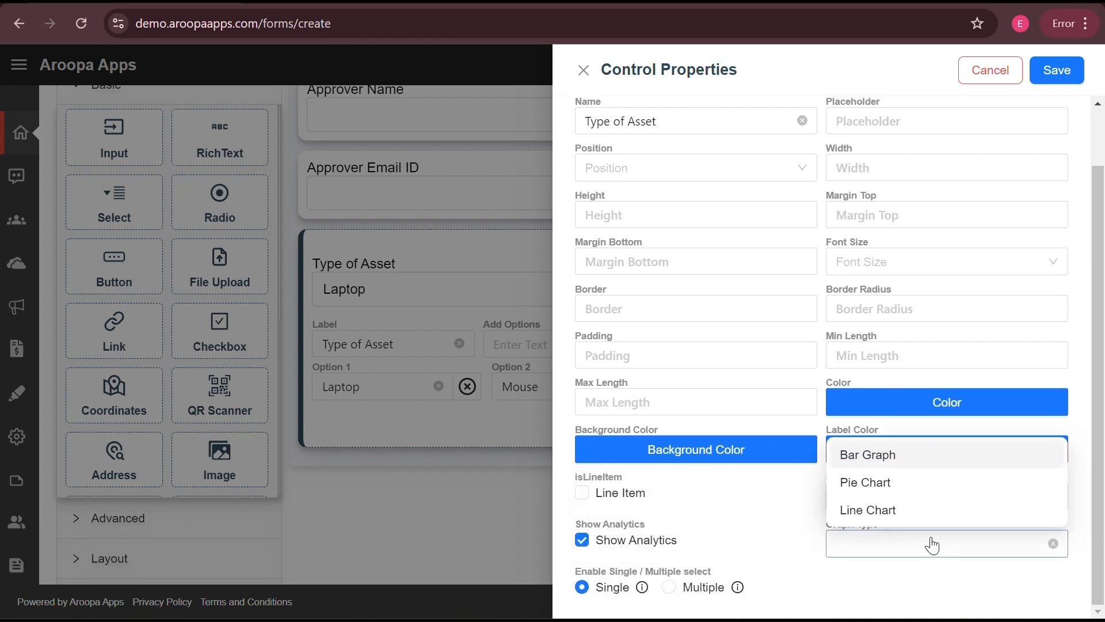
left_click(878, 483)
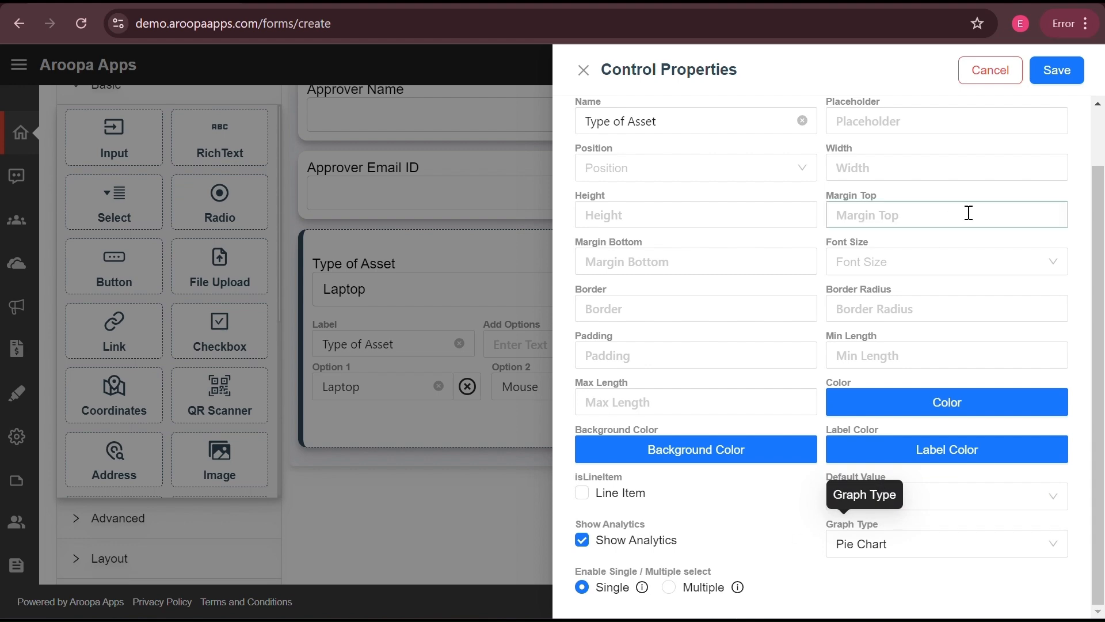
left_click(1070, 84)
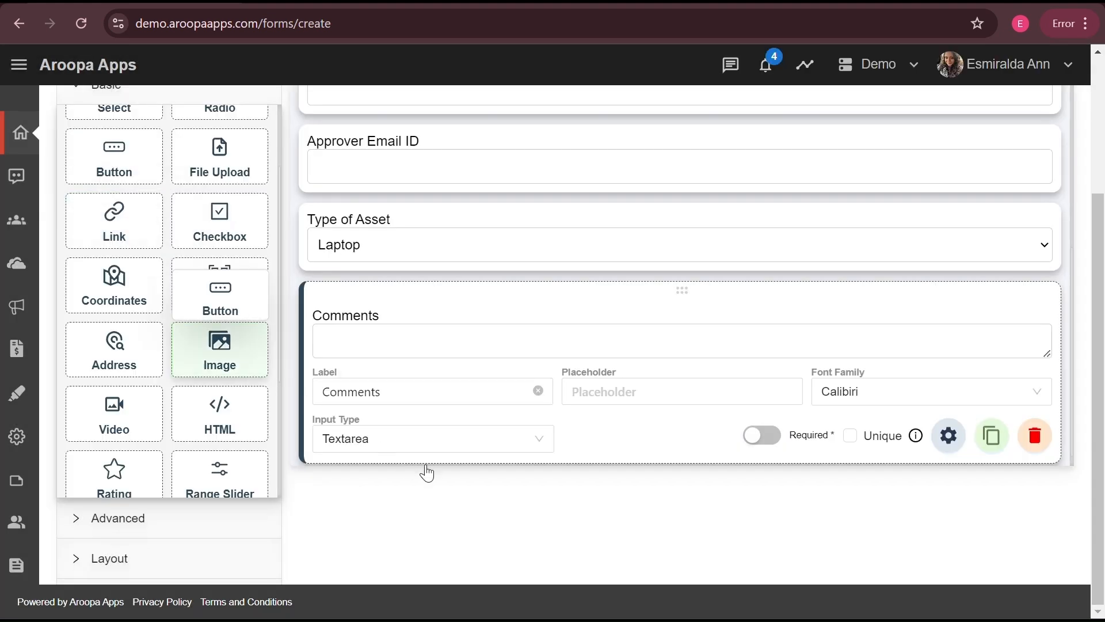
- Add a button below the Comments field, label it Submit and align it to the center
left_click_drag(424, 471, 597, 433)
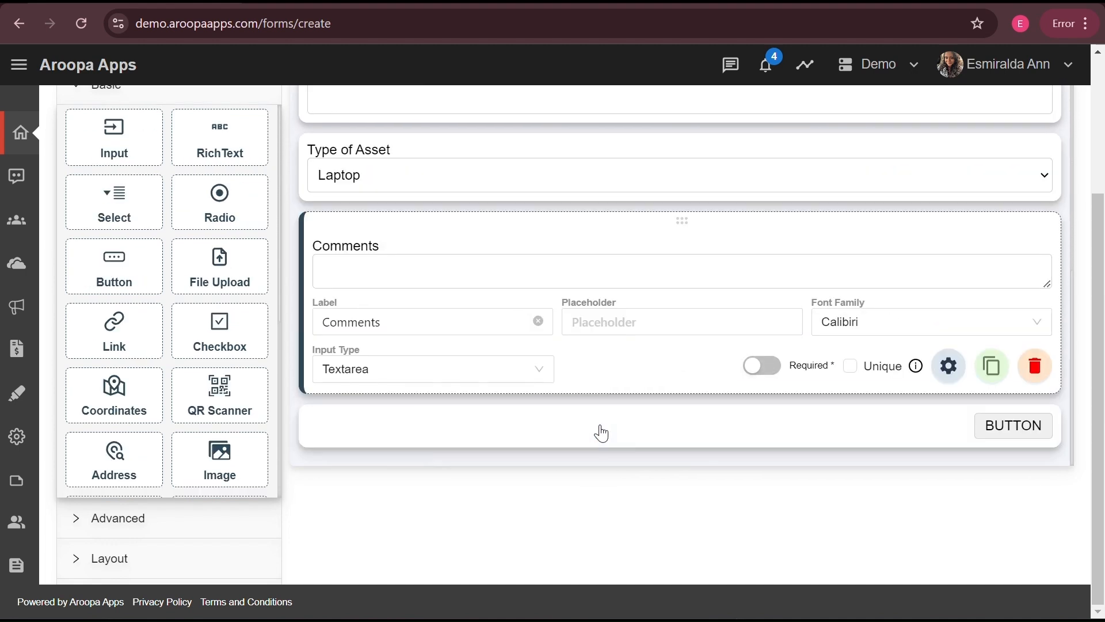
left_click(1016, 428)
left_click(496, 382)
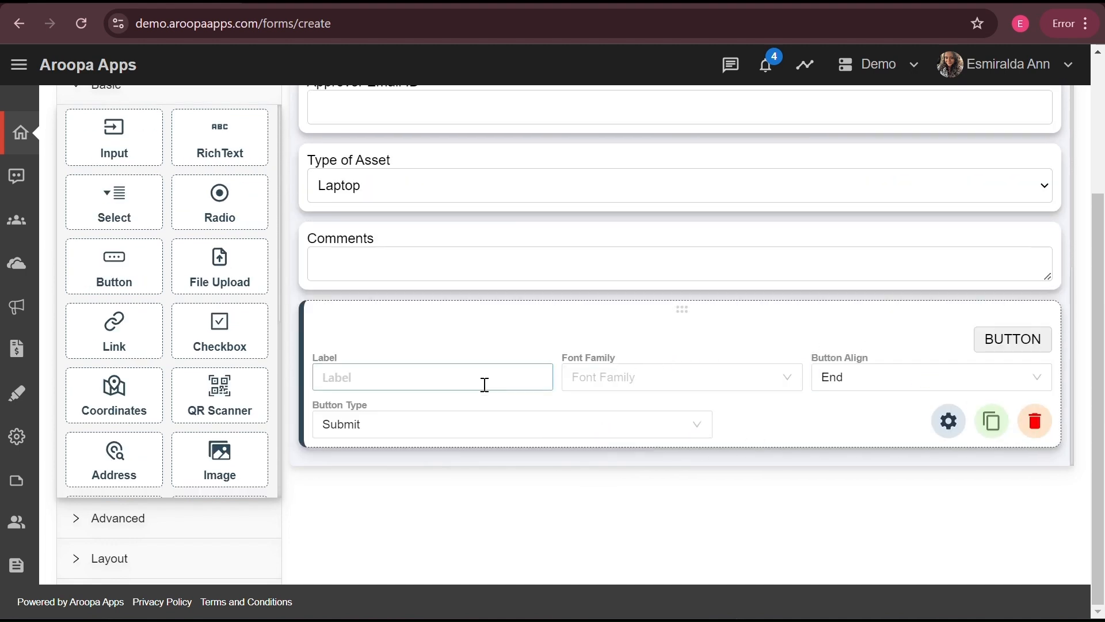
type("Submit")
left_click(852, 377)
left_click(858, 464)
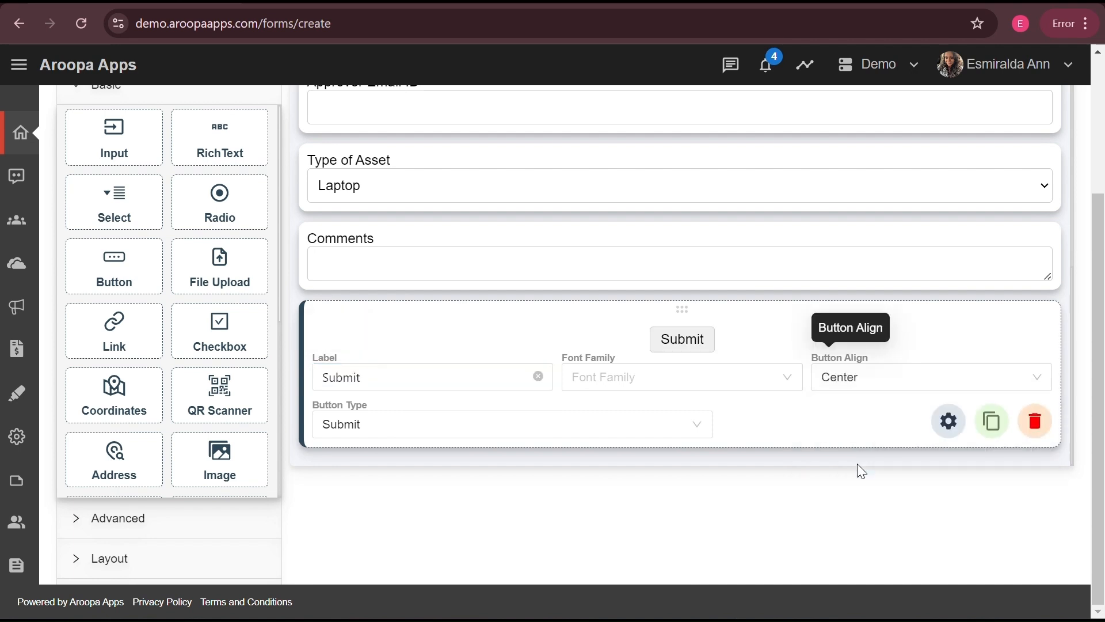
- Change the form's status to Active
scroll(918, 329, "up", 7)
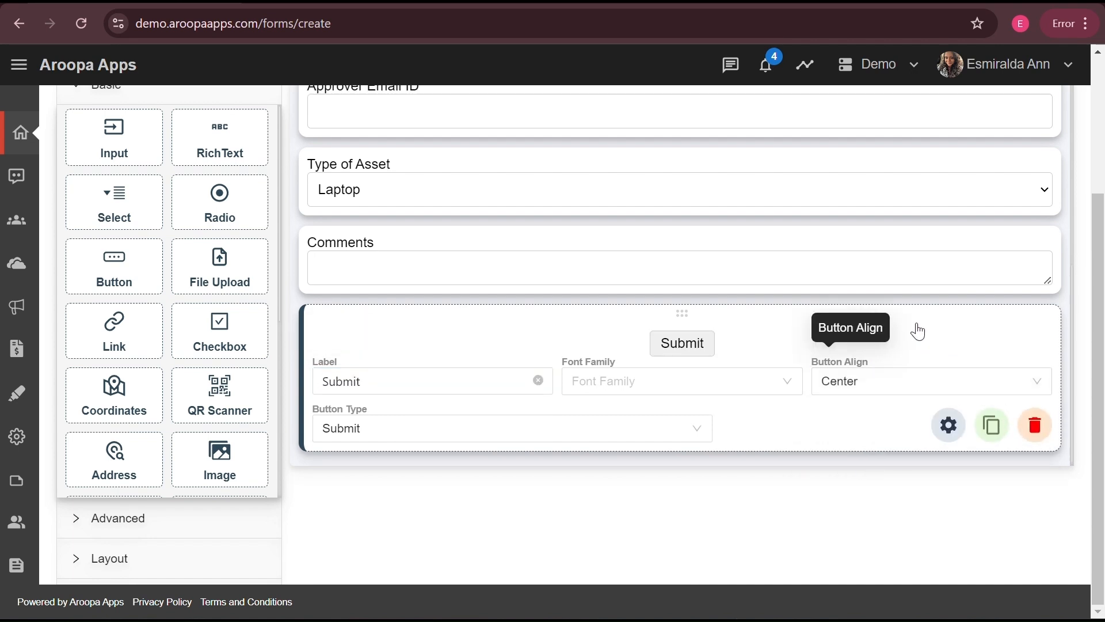
scroll(917, 330, "up", 3)
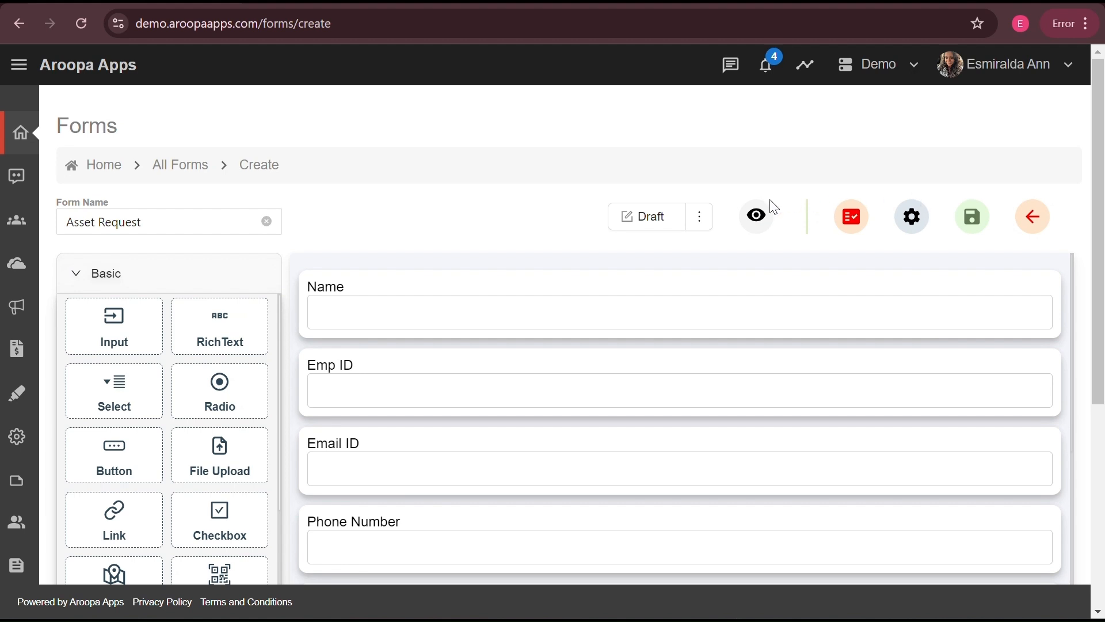
left_click(697, 224)
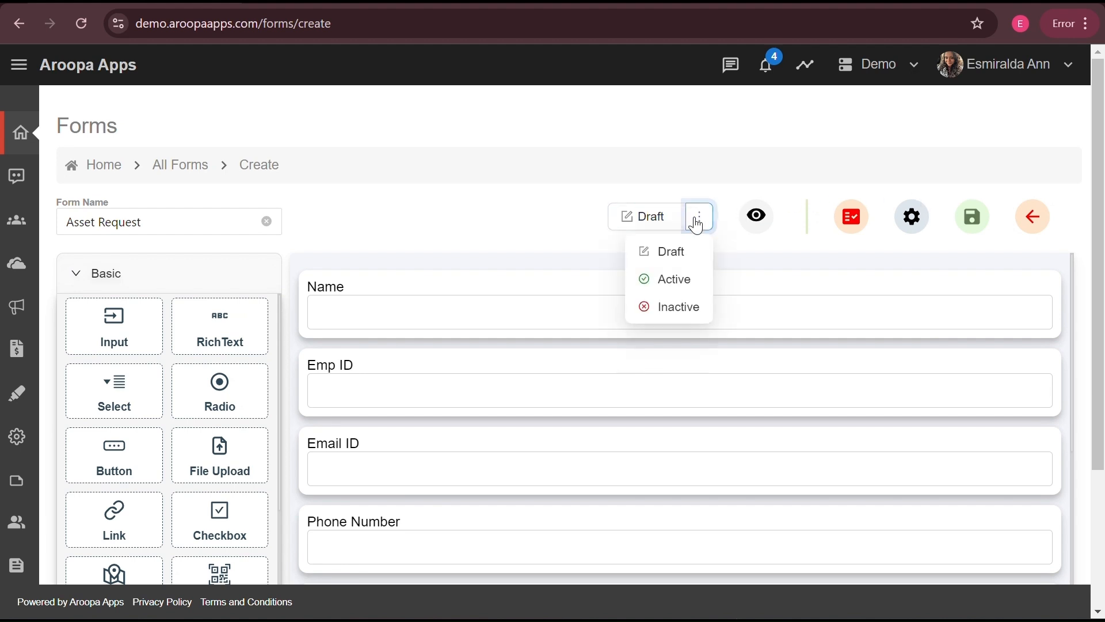
left_click(683, 280)
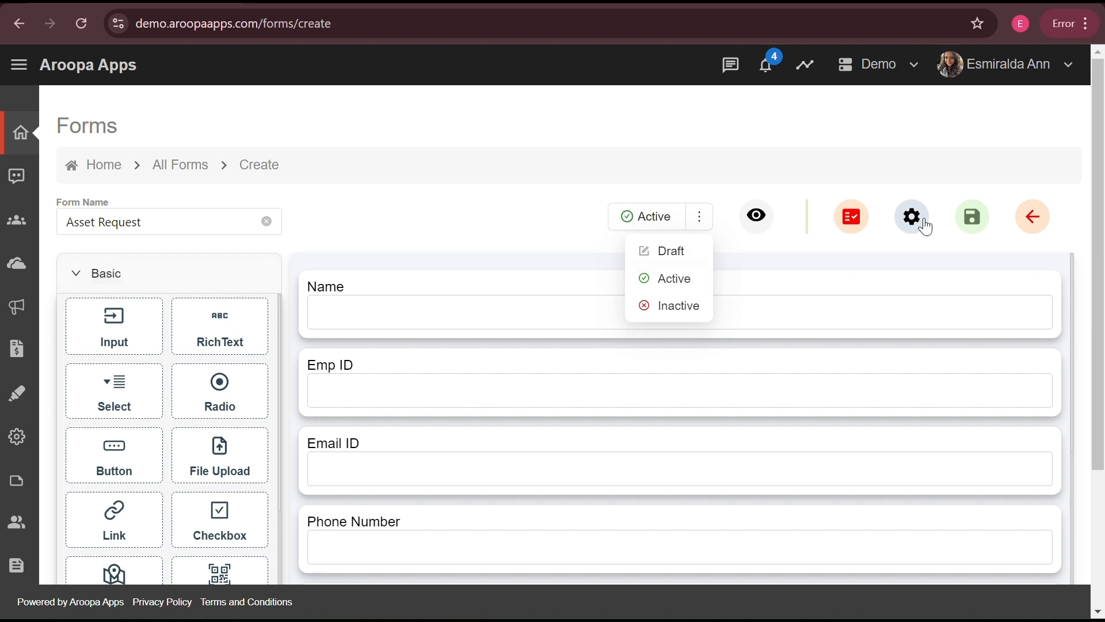
- Set the form type to Public in the form's global properties
left_click(914, 218)
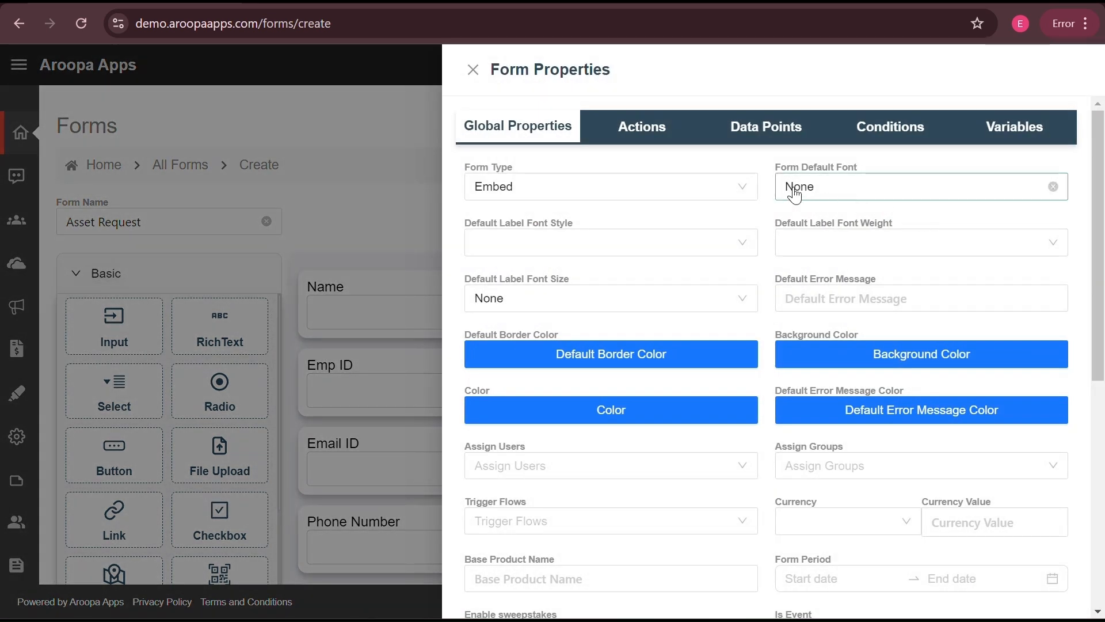
left_click(732, 185)
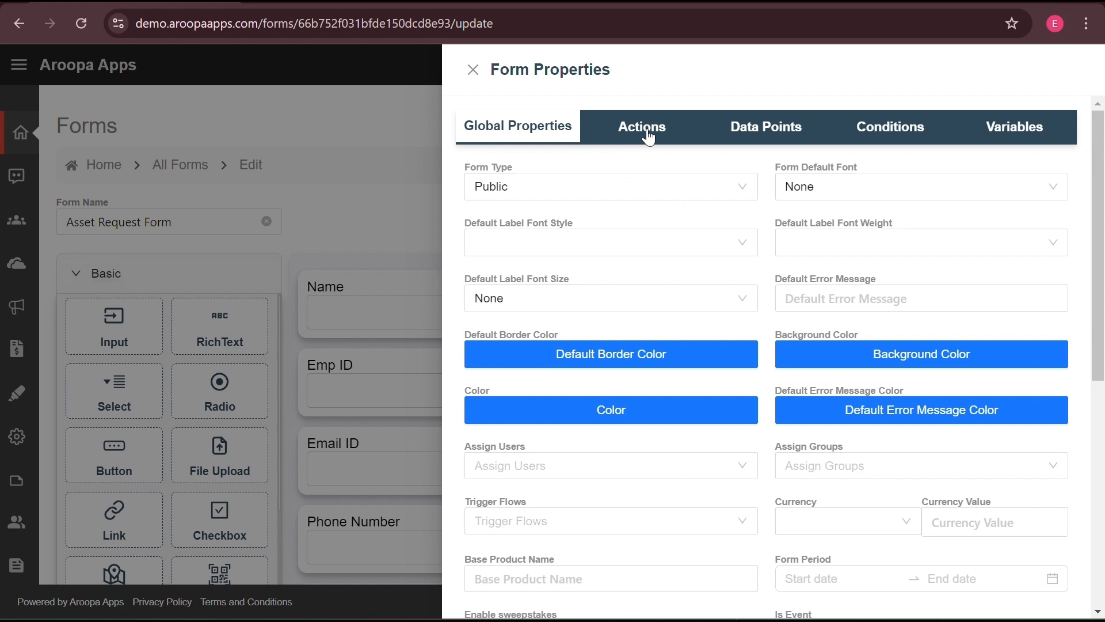
- Set the default status to Pending in the form's action properties and save the form
left_click(643, 127)
scroll(587, 394, "down", 5)
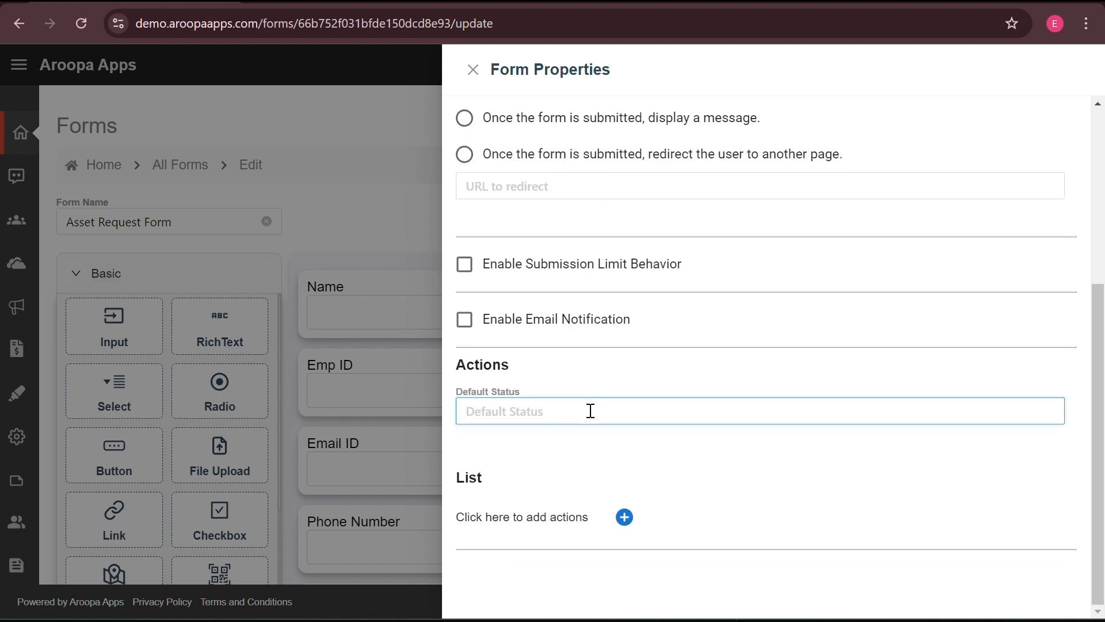
type("P")
key("Caps_Lock")
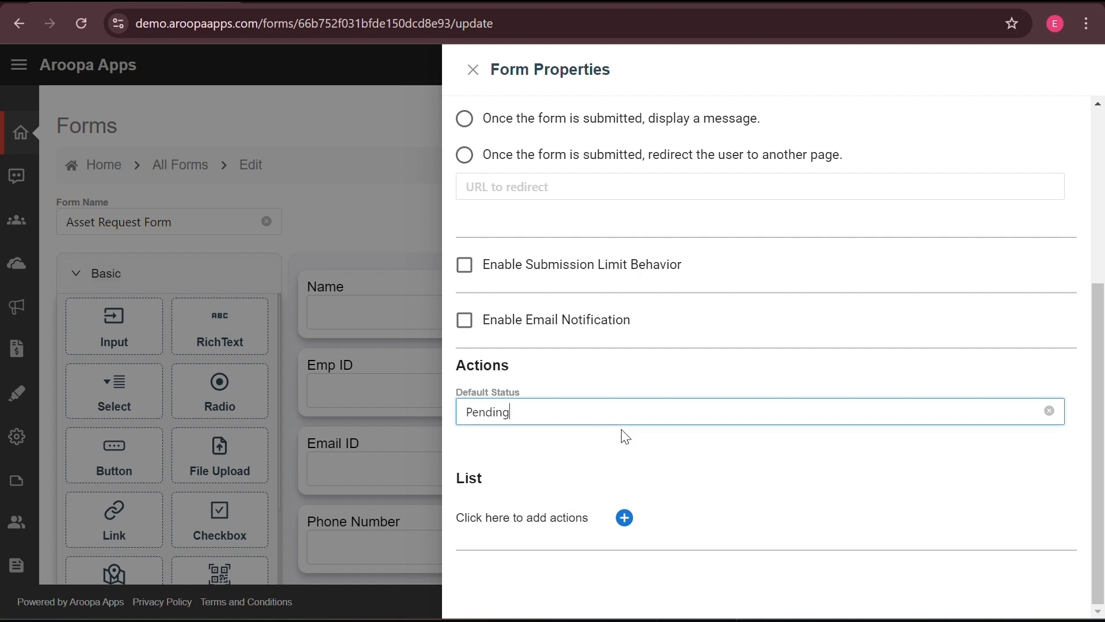
scroll(625, 436, "up", 4)
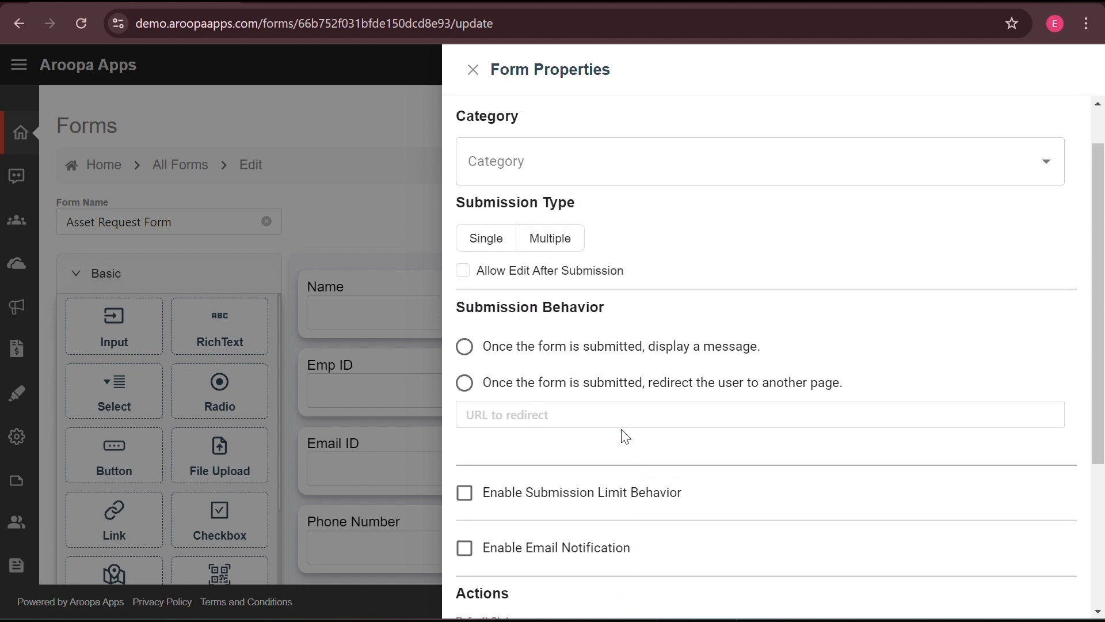
scroll(625, 437, "up", 1)
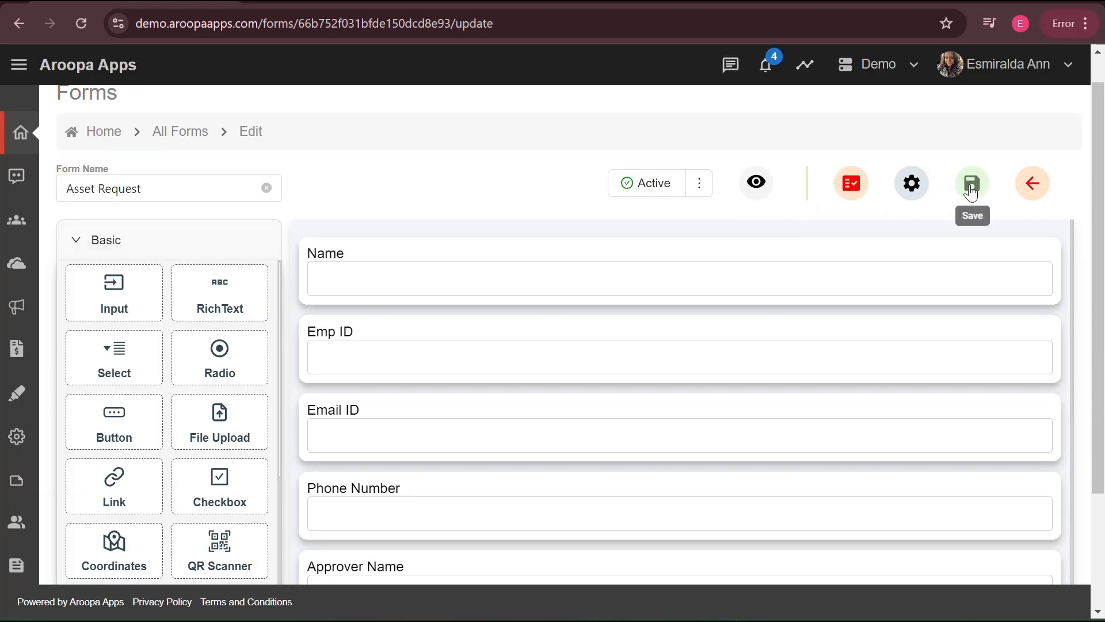
left_click(970, 190)
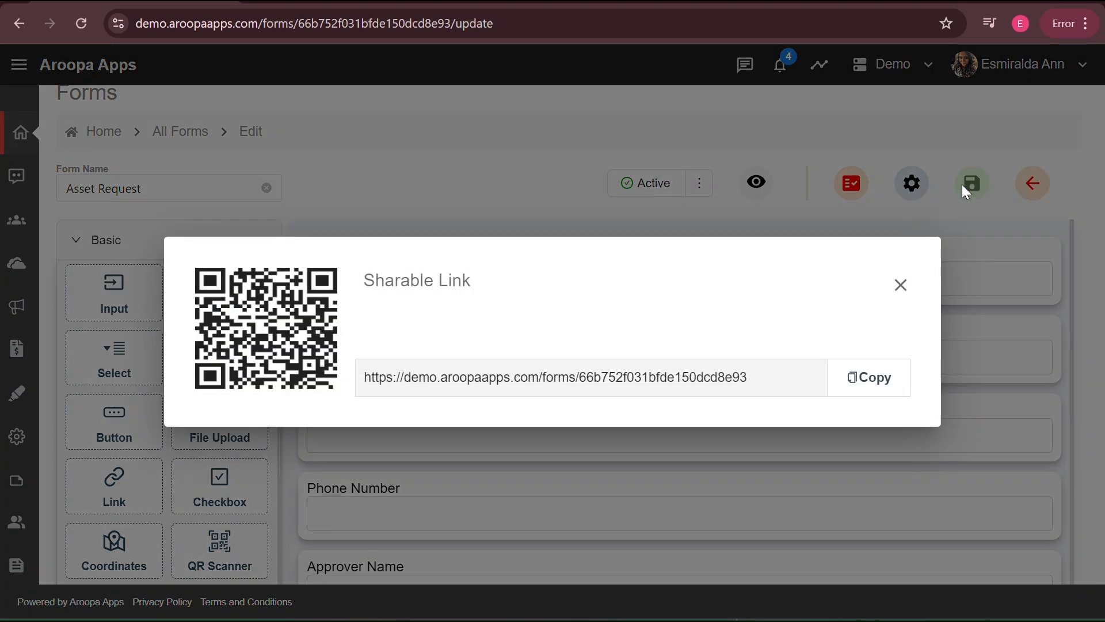
- Open the form's sharable link and examine the published Asset Request form's fields and the Type of Asset options
left_click(649, 382)
scroll(831, 333, "down", 2)
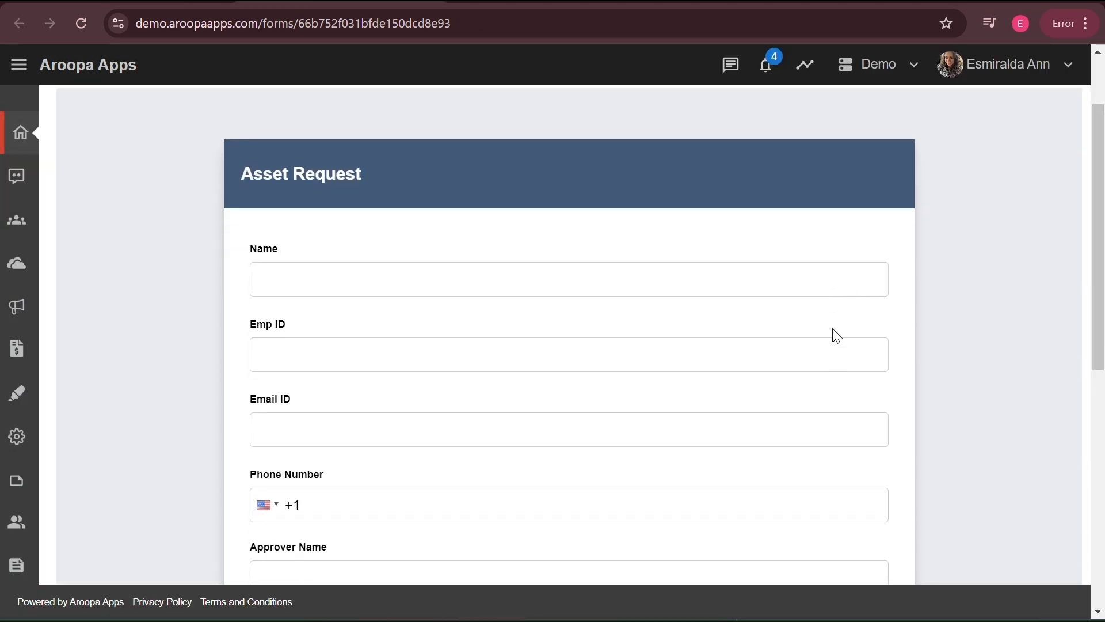
scroll(834, 335, "down", 2)
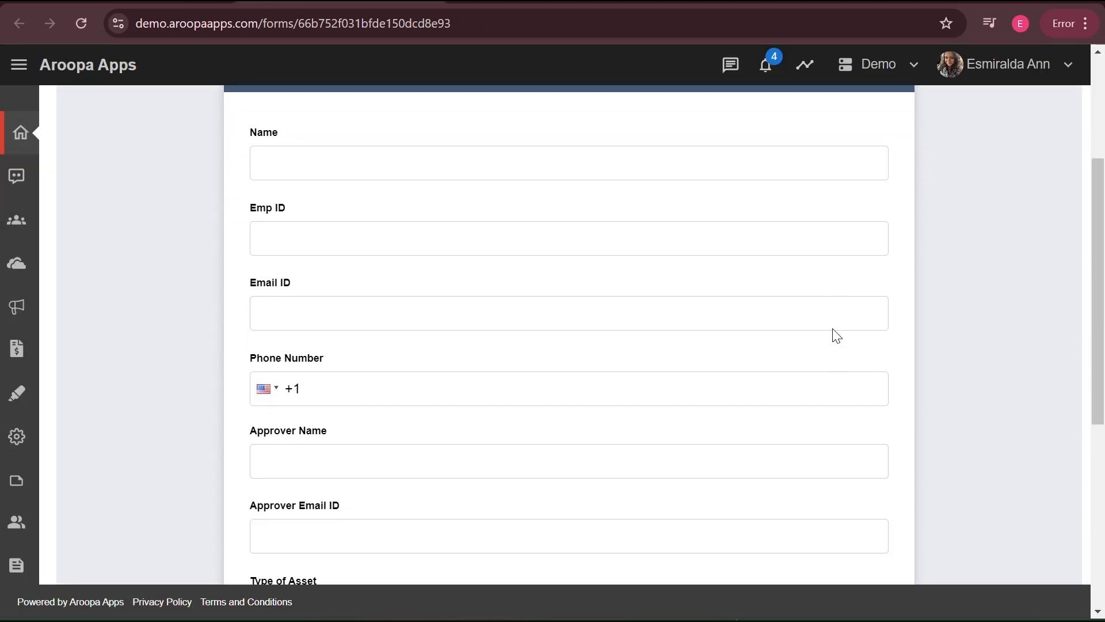
scroll(834, 335, "up", 3)
scroll(738, 385, "down", 1)
scroll(738, 385, "down", 1)
scroll(738, 385, "down", 2)
scroll(738, 386, "down", 5)
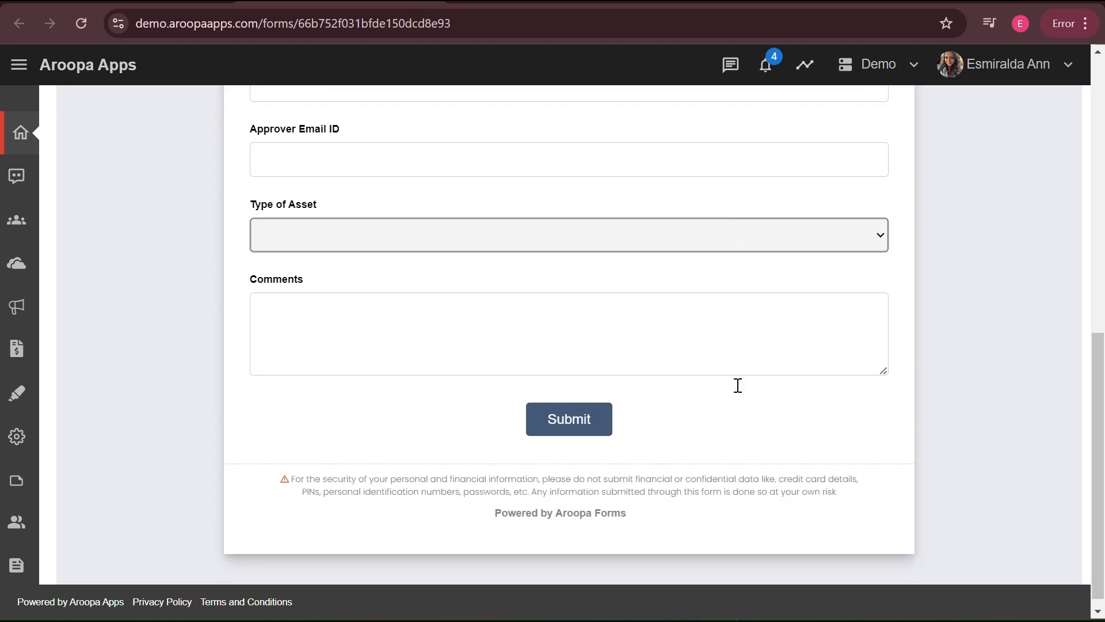
scroll(740, 392, "up", 4)
scroll(784, 286, "down", 3)
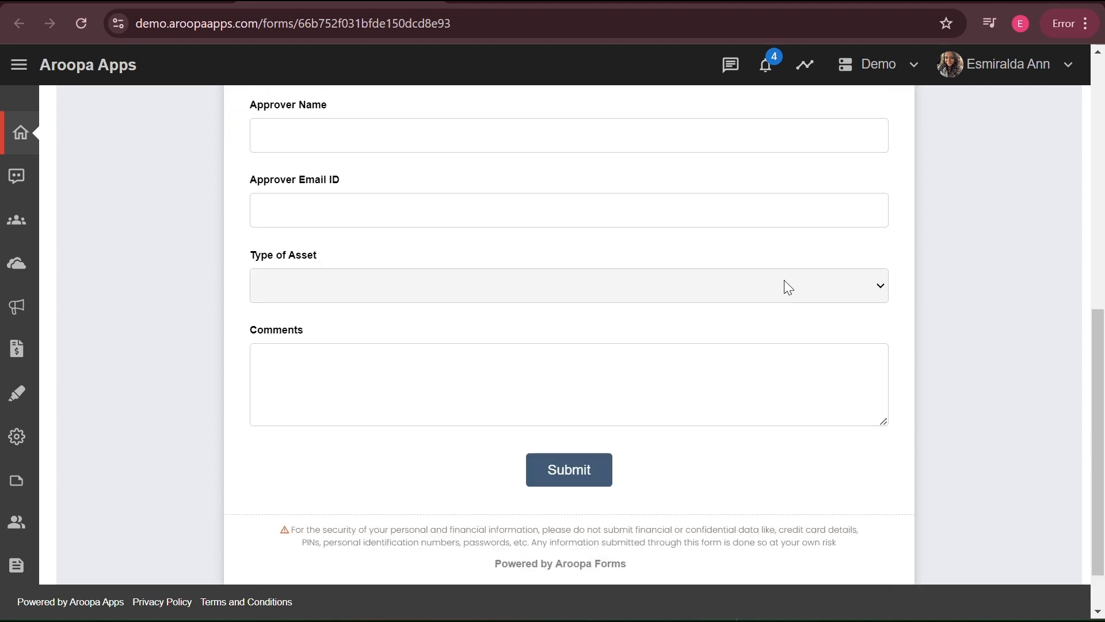
left_click(784, 286)
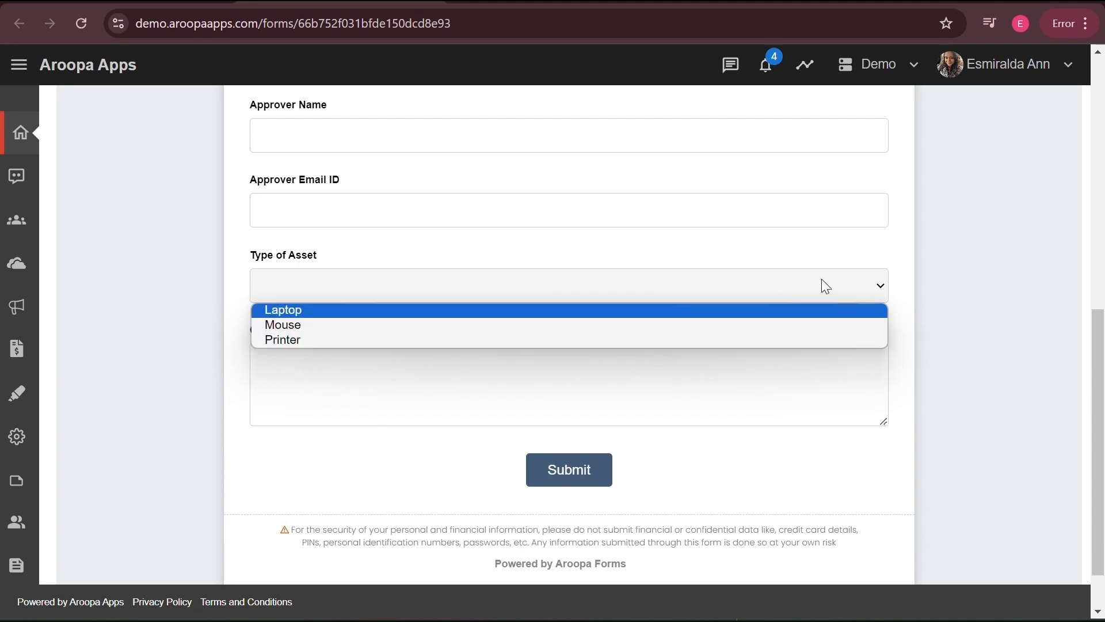
scroll(822, 285, "down", 1)
- Enter the requester's name in the Name field of the published Asset Request form
scroll(401, 381, "up", 10)
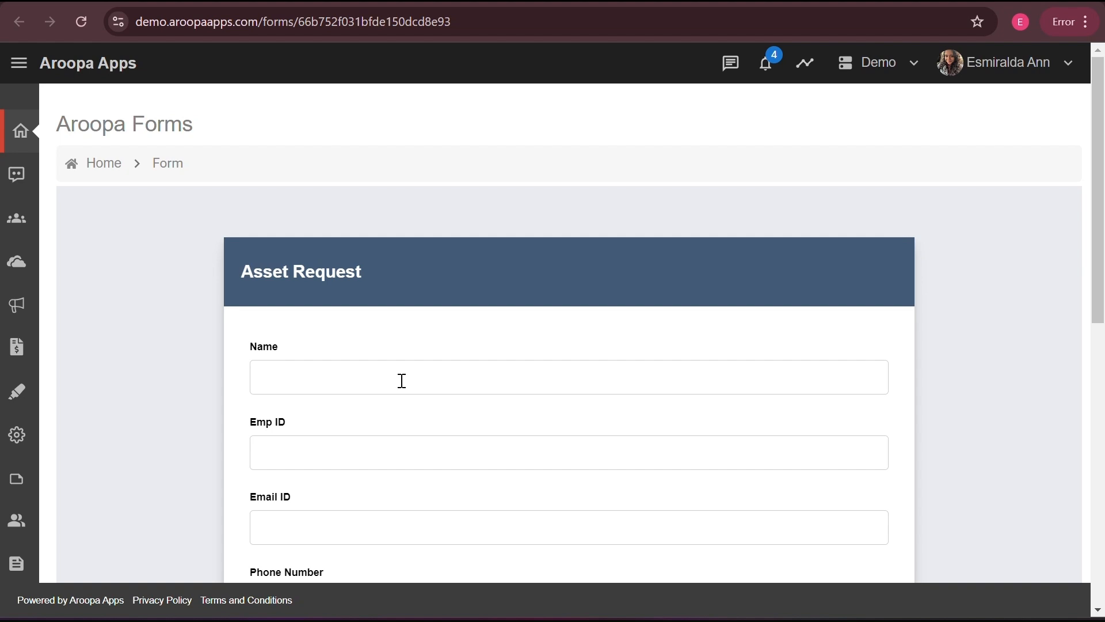
left_click(401, 380)
type("A")
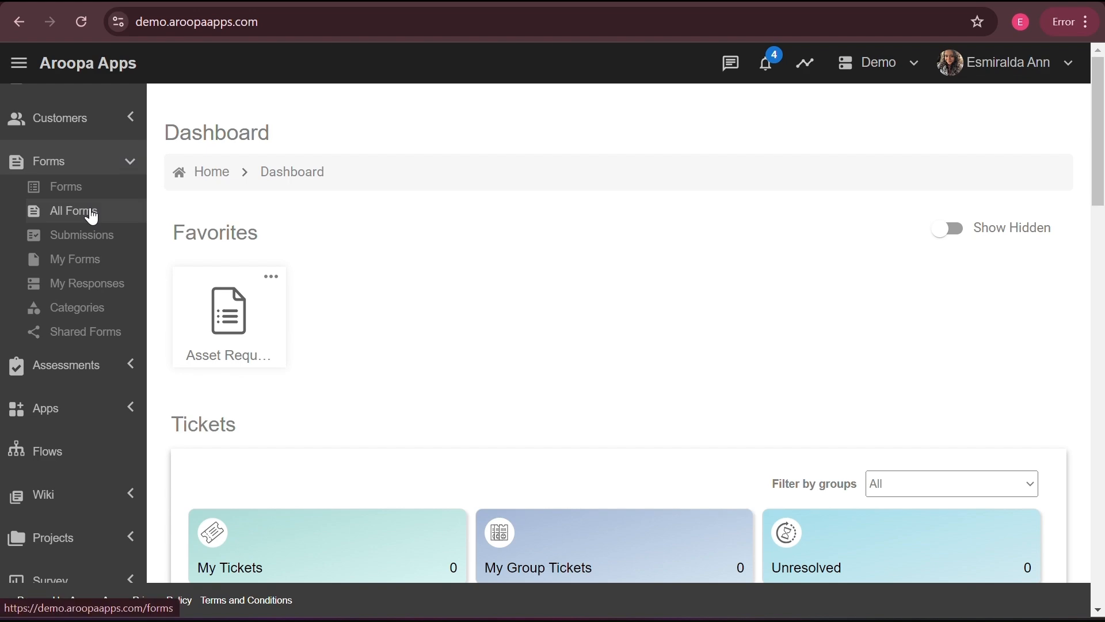
- Open the Asset Request form's submissions from All Forms and examine the Type of Asset pie chart in its analytics
left_click(91, 215)
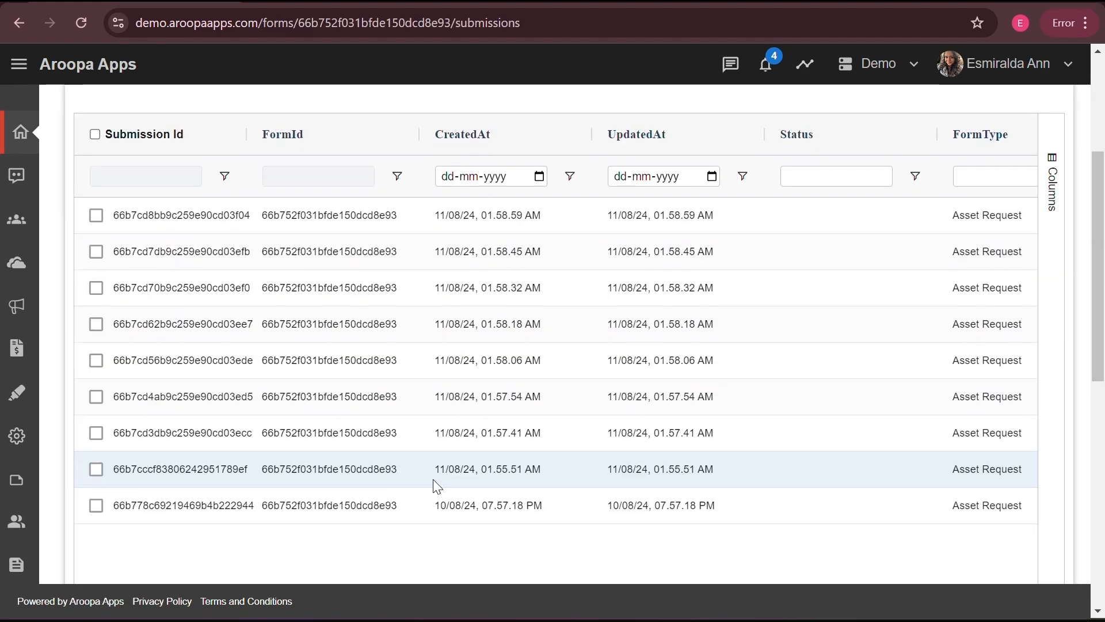
scroll(433, 481, "up", 3)
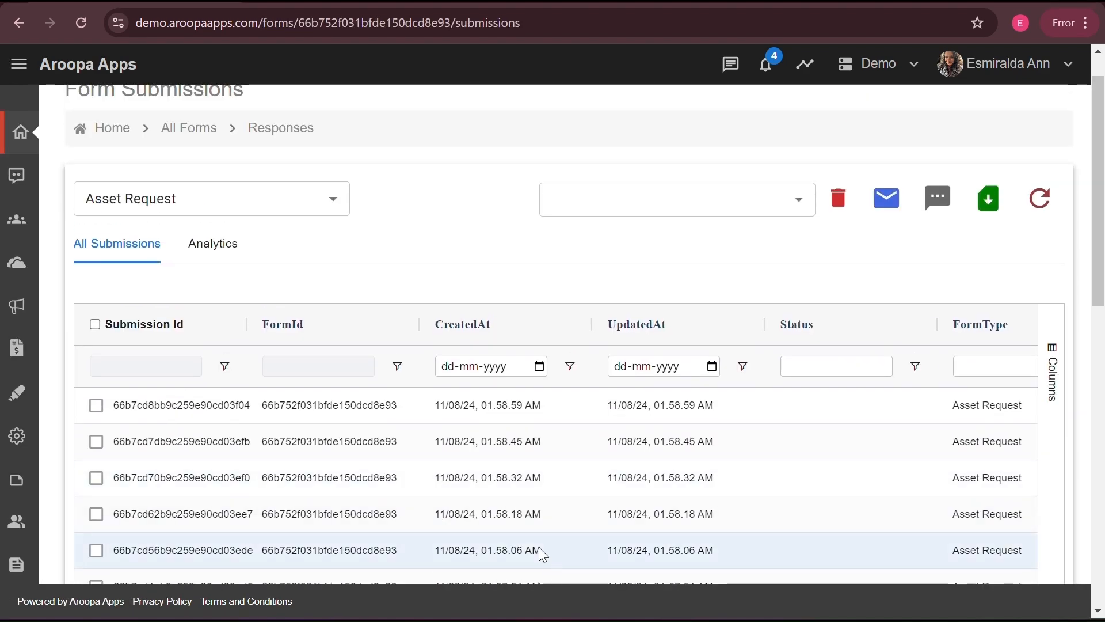
left_click(216, 248)
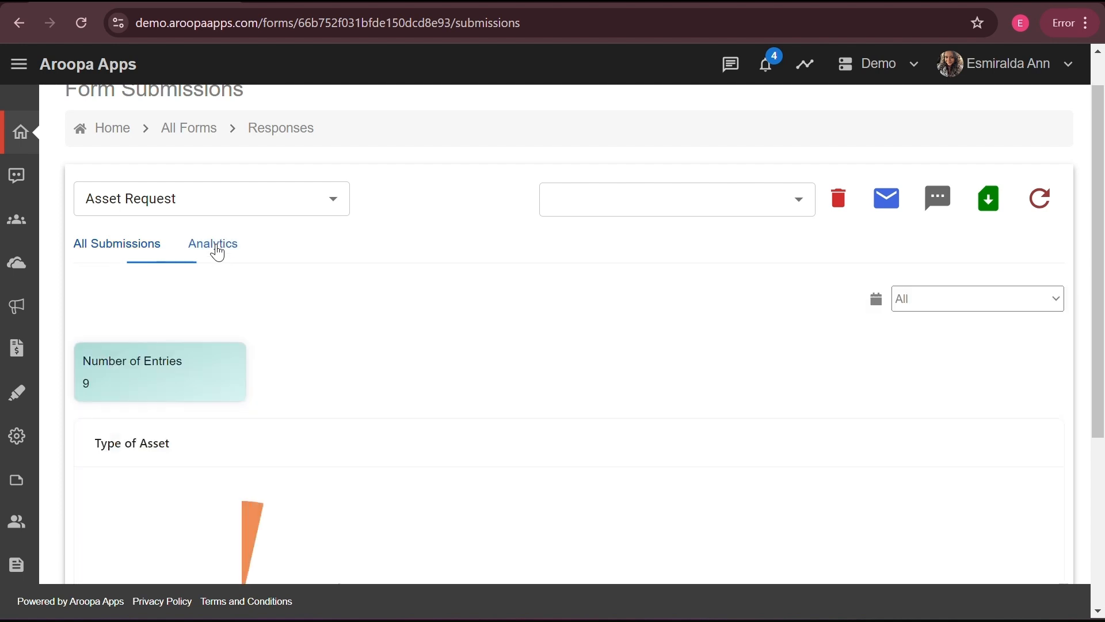
scroll(385, 340, "down", 1)
scroll(389, 340, "down", 3)
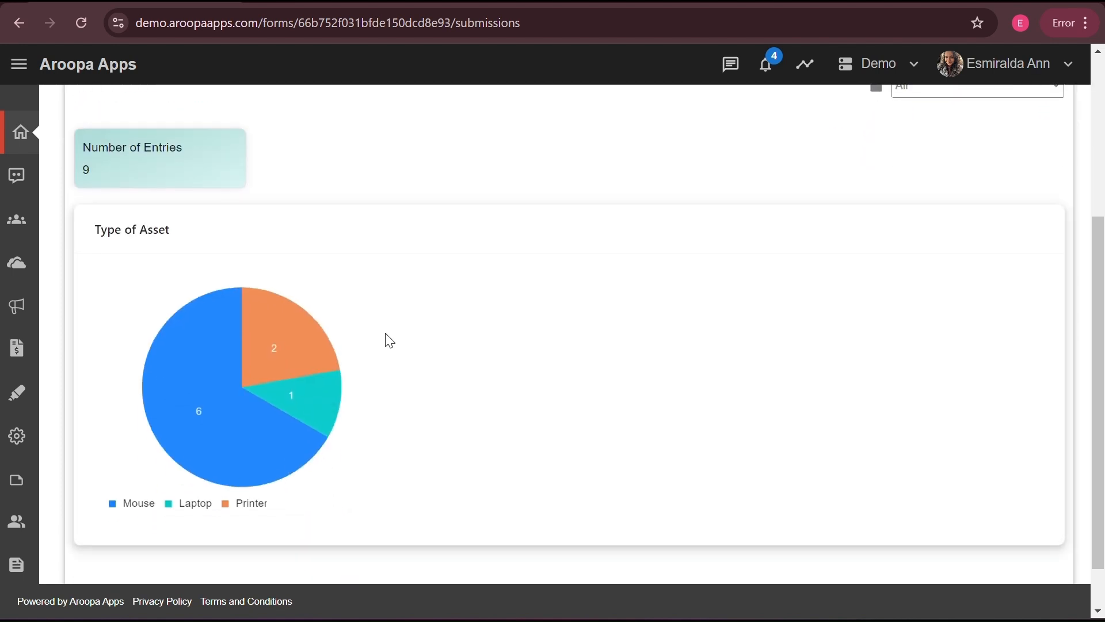
mouse_move(235, 474)
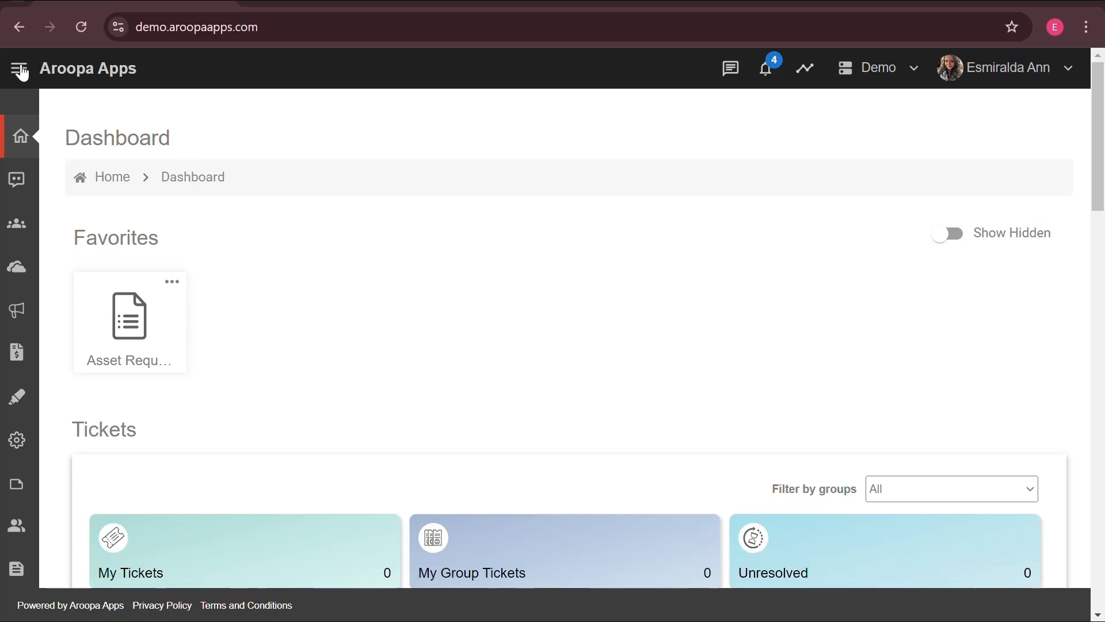
- Create a new flow and name it Asset Approval
left_click(20, 69)
scroll(49, 402, "down", 5)
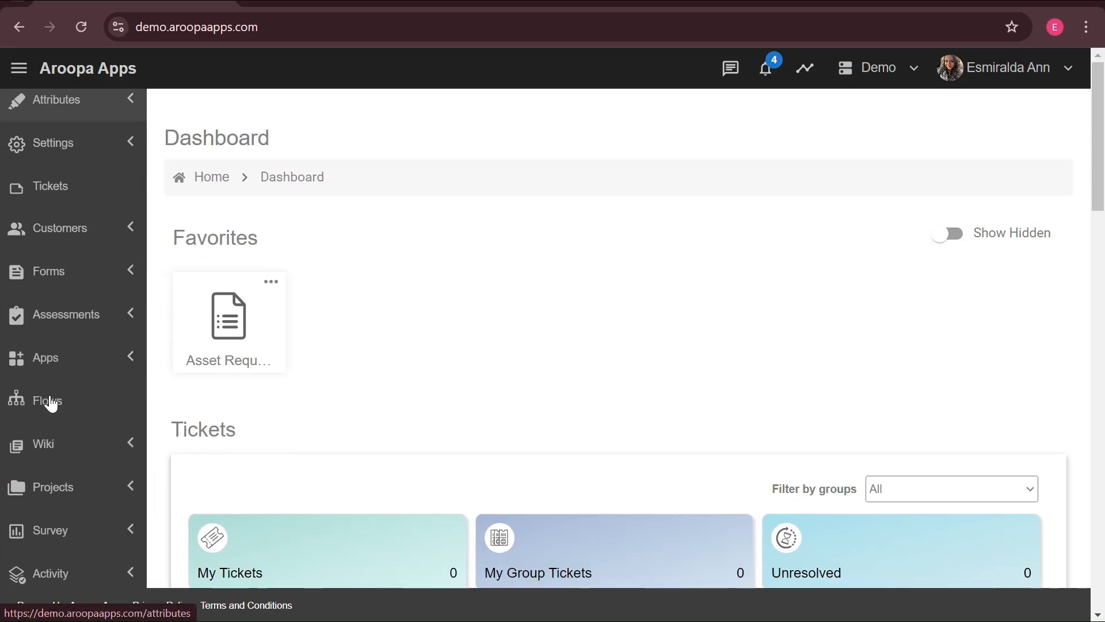
scroll(51, 405, "down", 1)
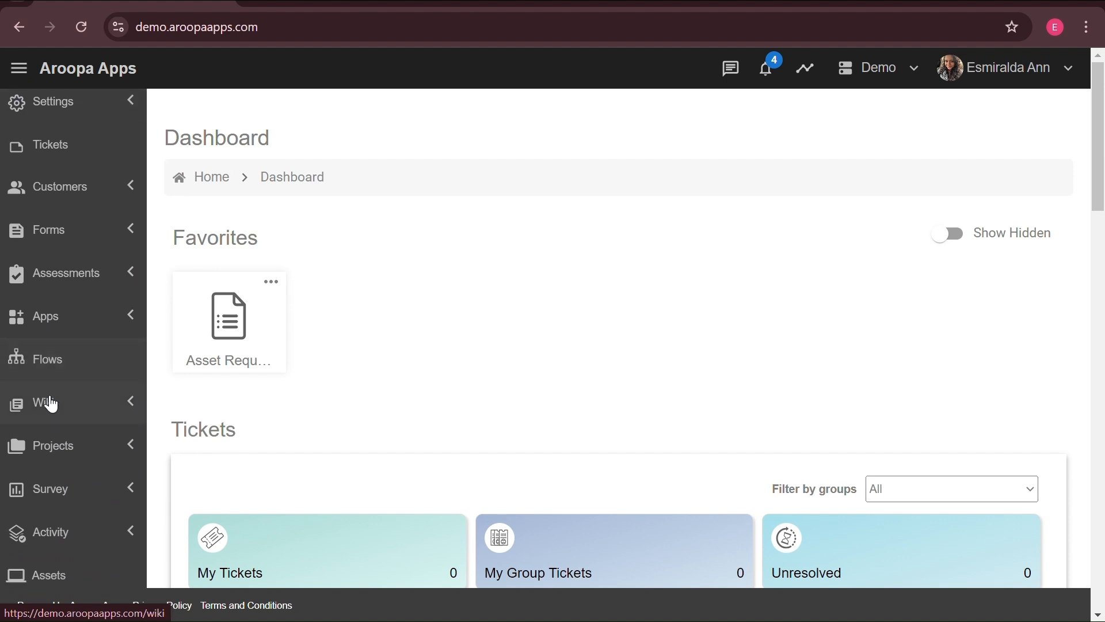
left_click(51, 362)
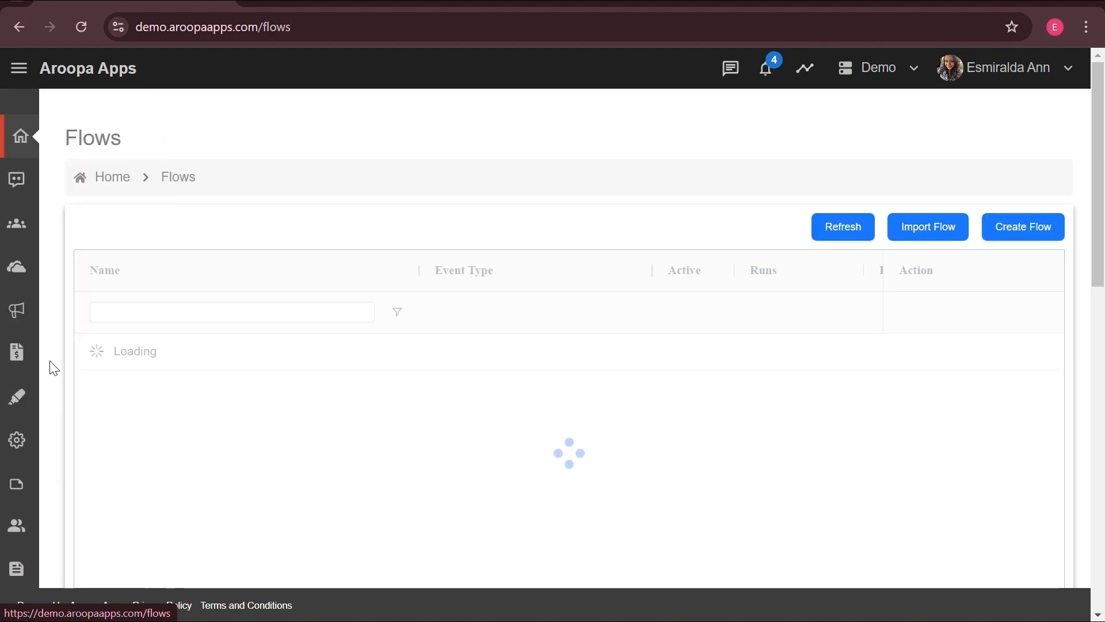
left_click(1030, 226)
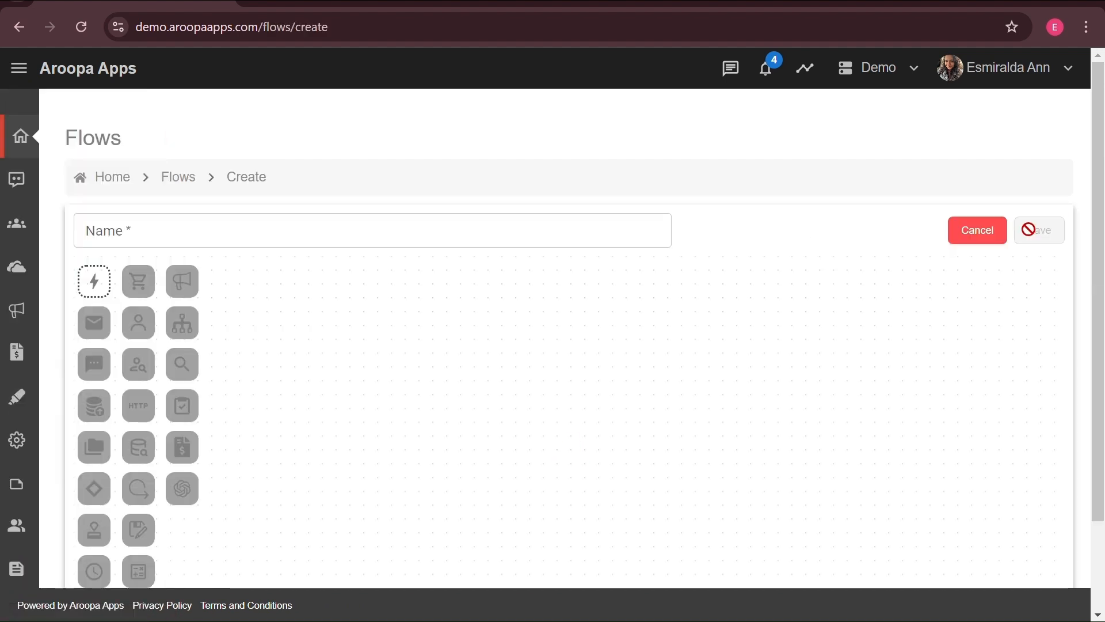
left_click(144, 233)
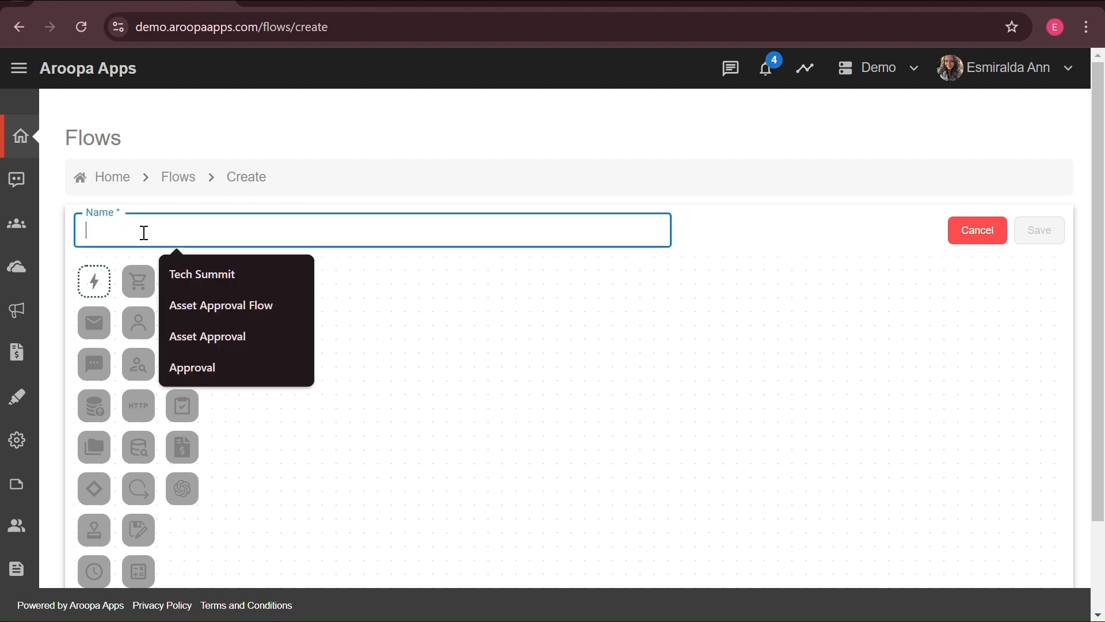
type("Ass")
left_click(221, 304)
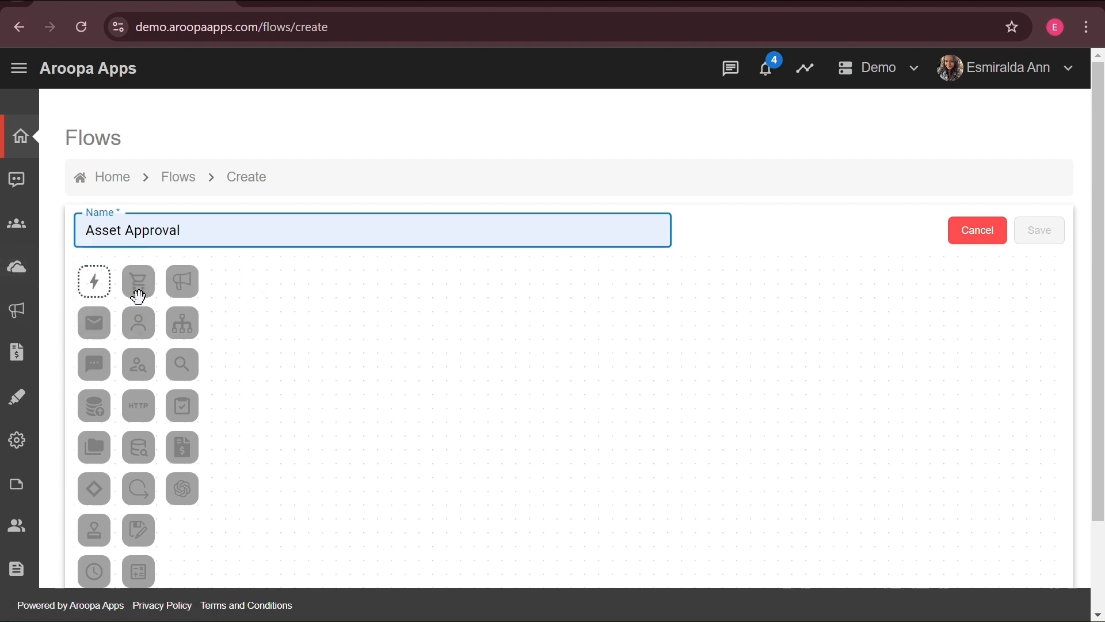
- Add a trigger node with trigger type Form Submission and Asset Request Form as its source
left_click(94, 281)
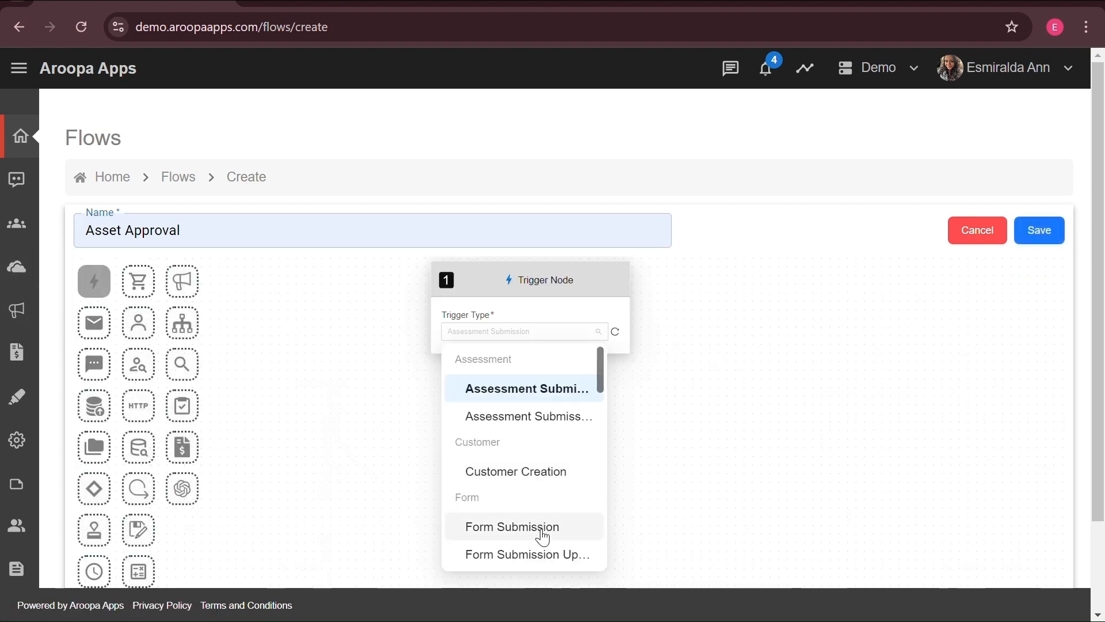
left_click(543, 537)
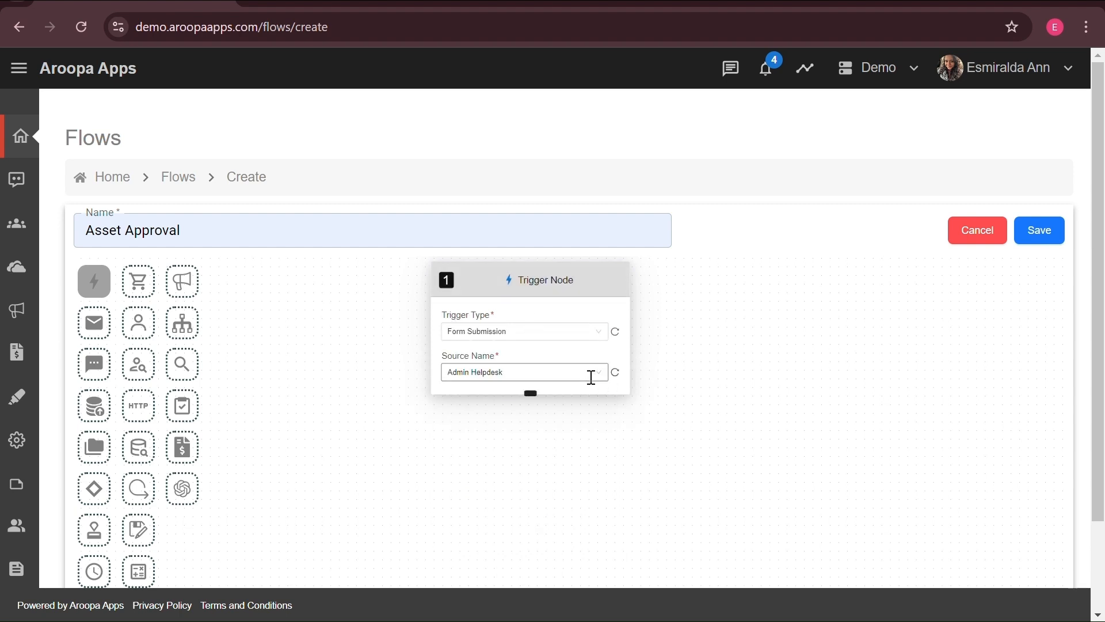
left_click(591, 377)
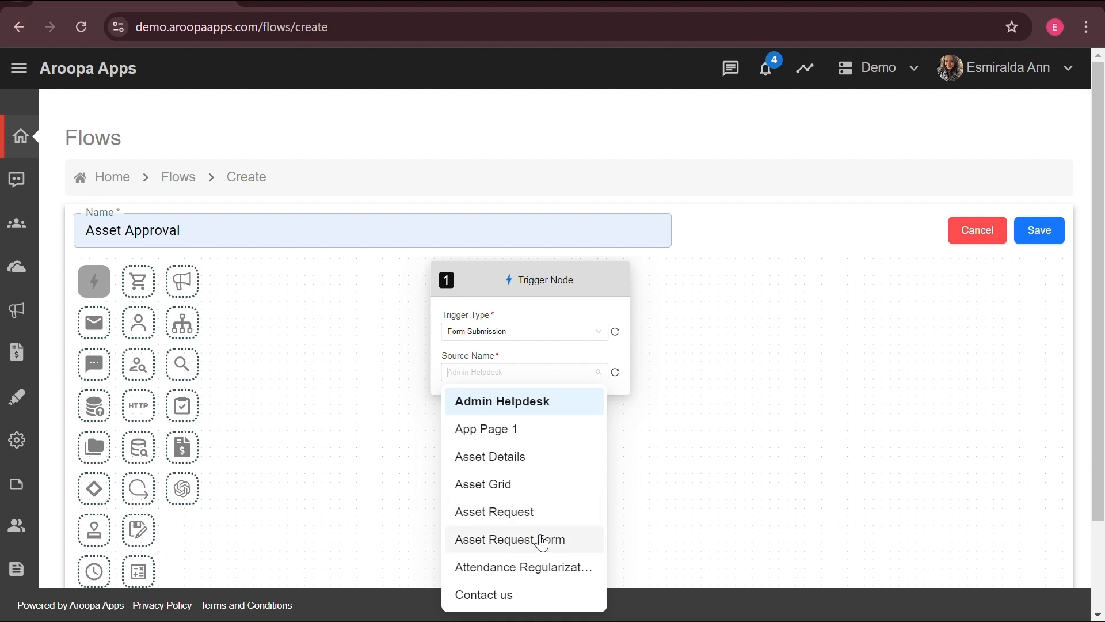
left_click(542, 543)
- Add an email node connected to the trigger node, with the trigger's formData Email ID as its recipient
left_click(94, 322)
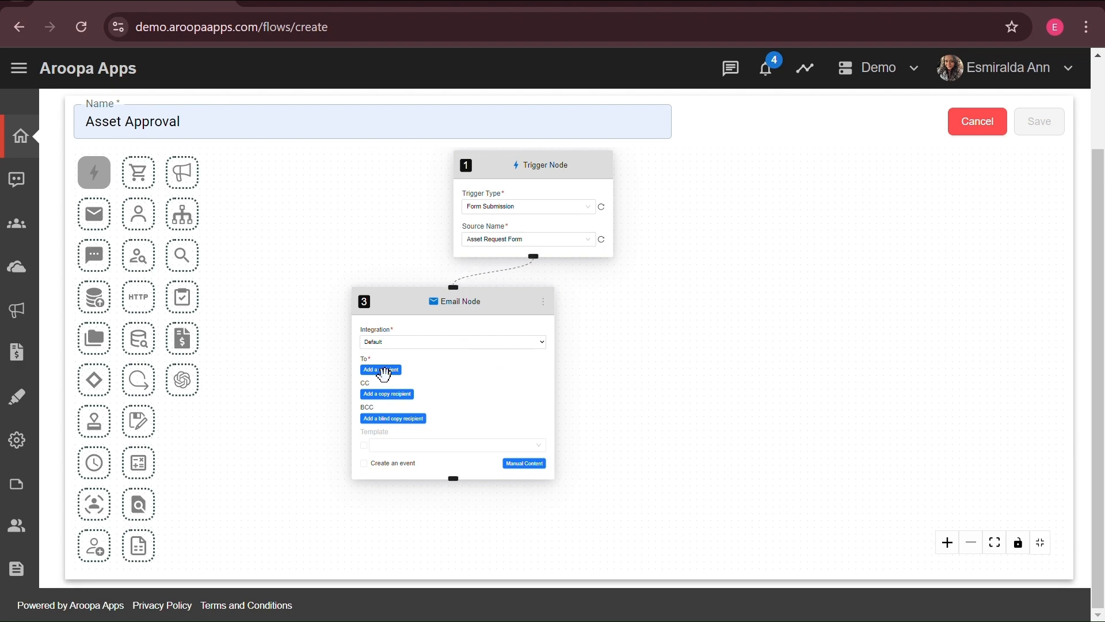
left_click(382, 372)
left_click(445, 386)
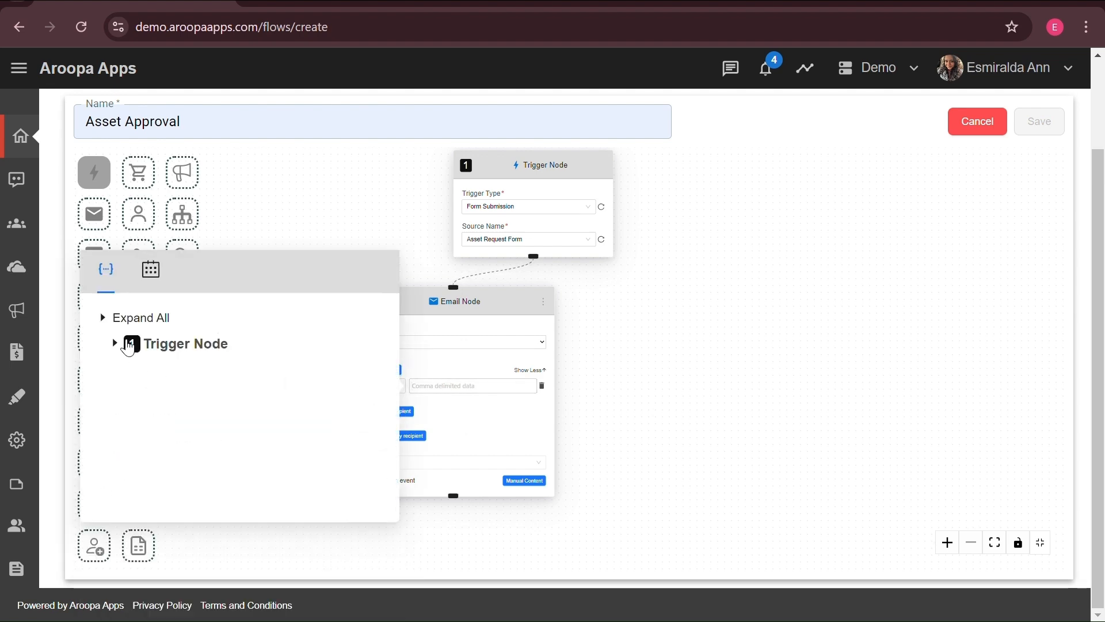
left_click(128, 346)
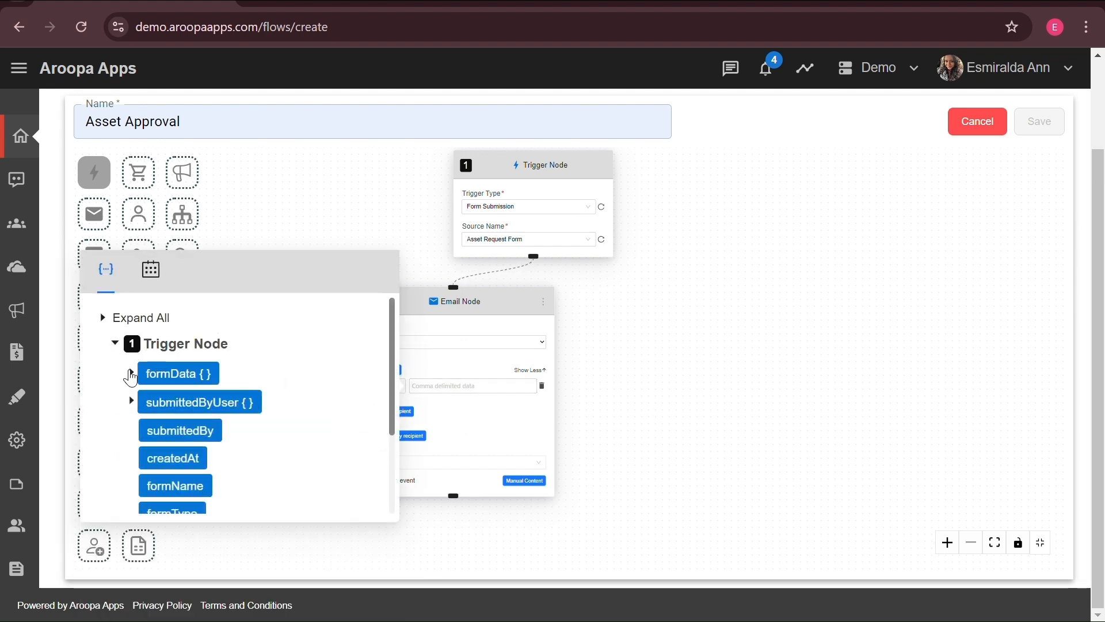
left_click(131, 375)
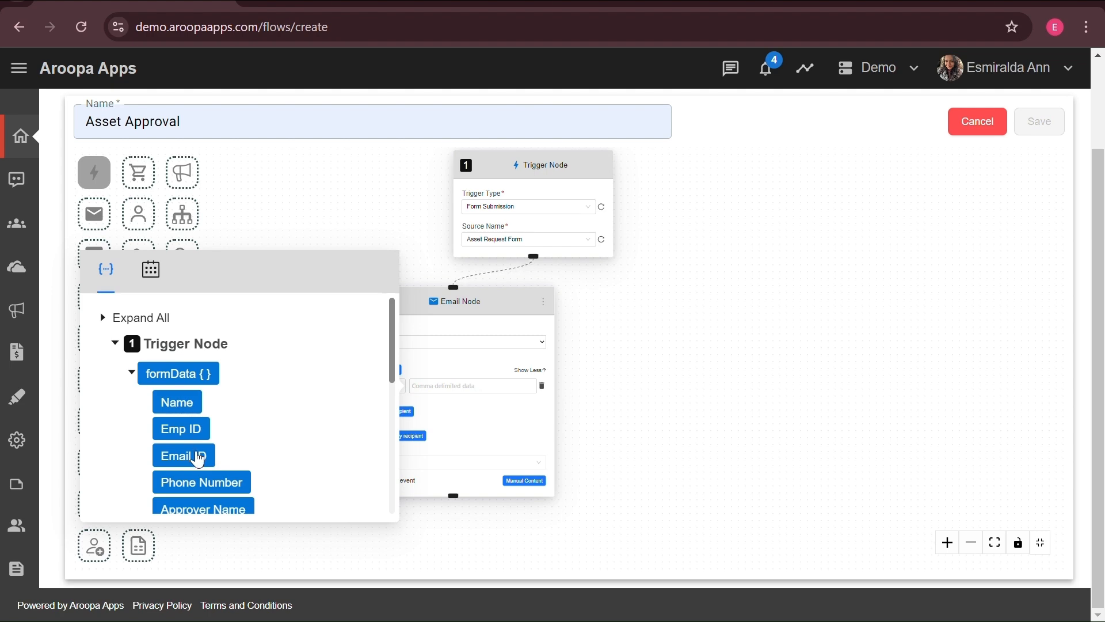
left_click(198, 455)
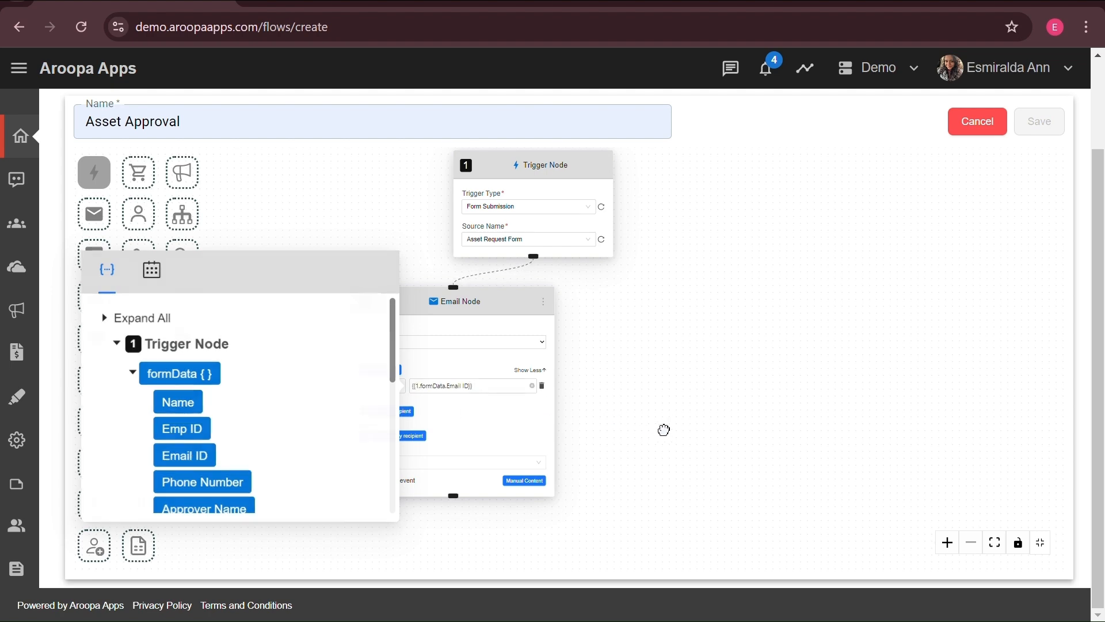
left_click(663, 427)
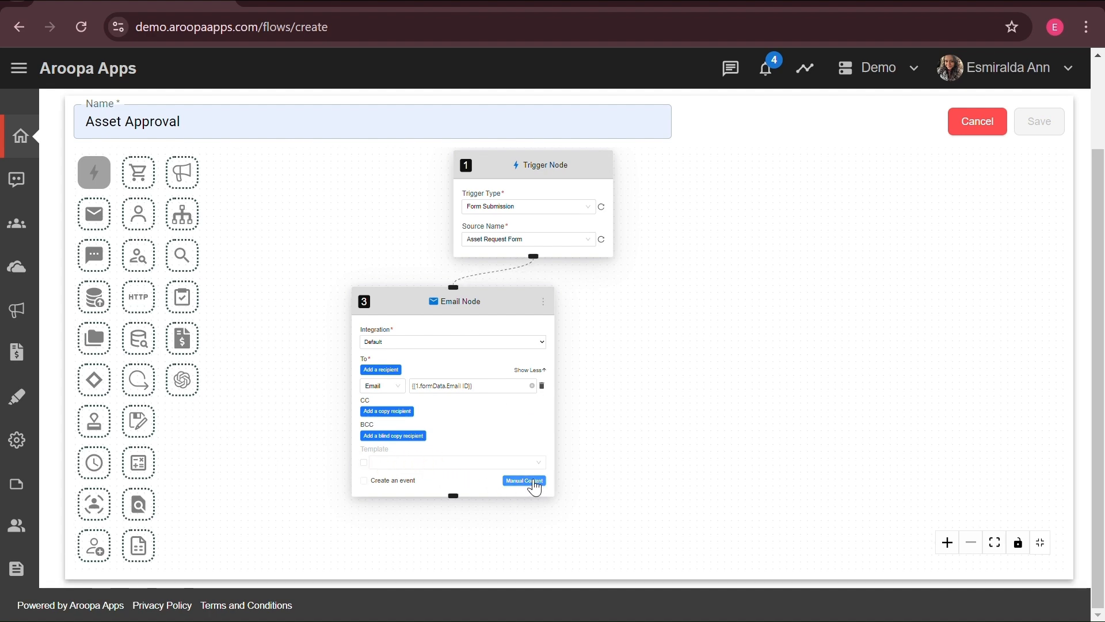
- Save manual email content from Aroopa Team with subject "Asset Request Submission Successful" and a thank-you message addressed to {{formData.Name}}
left_click(533, 481)
left_click(355, 159)
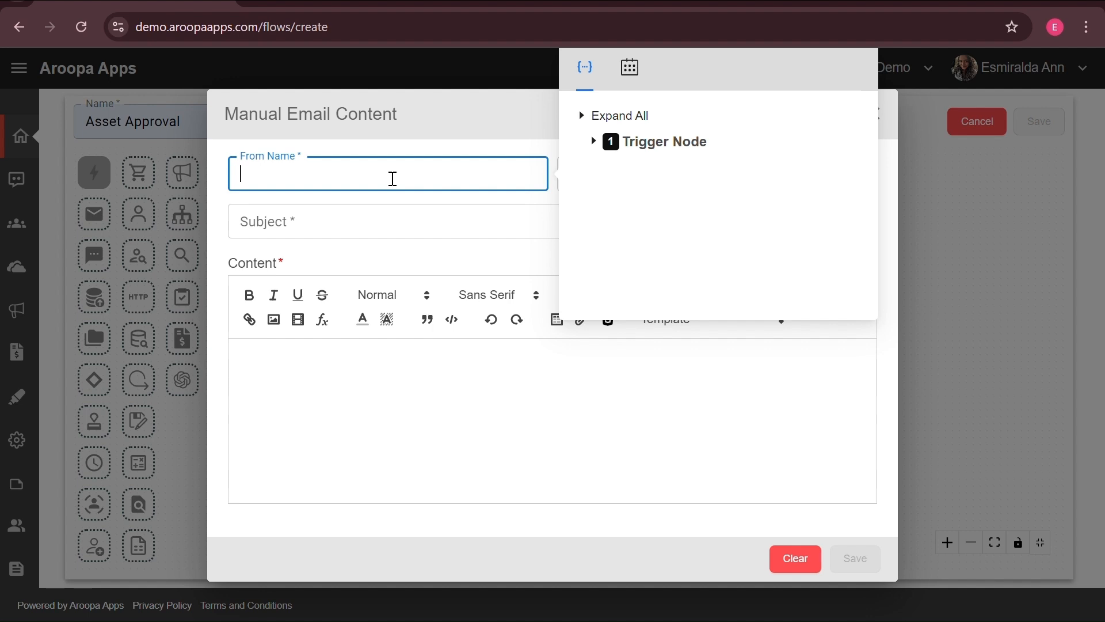
type("Aroopa Team")
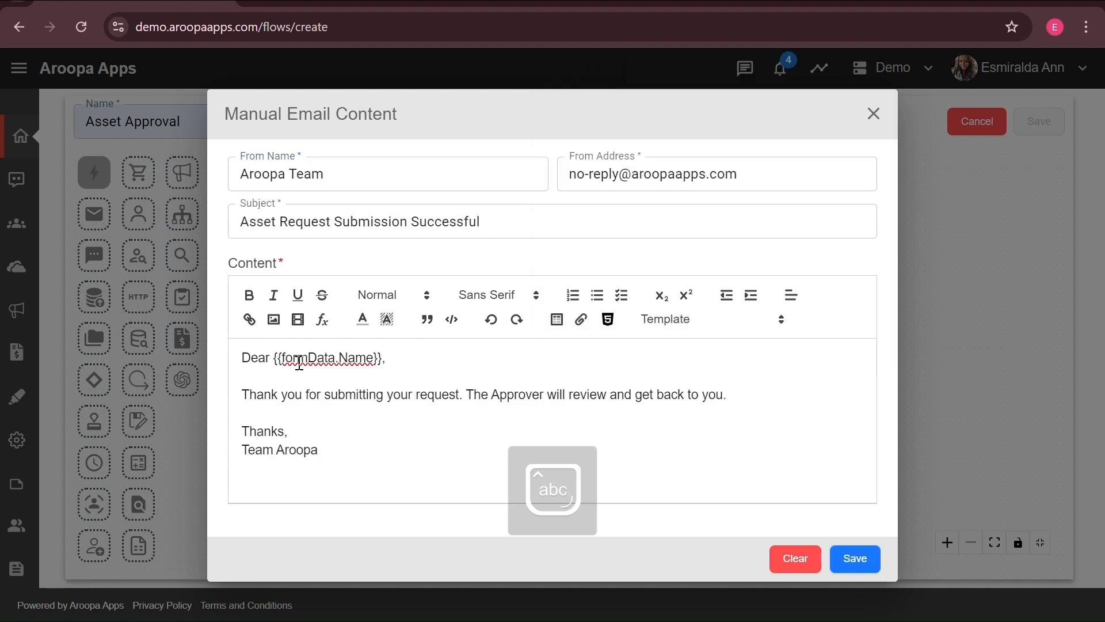
left_click(855, 561)
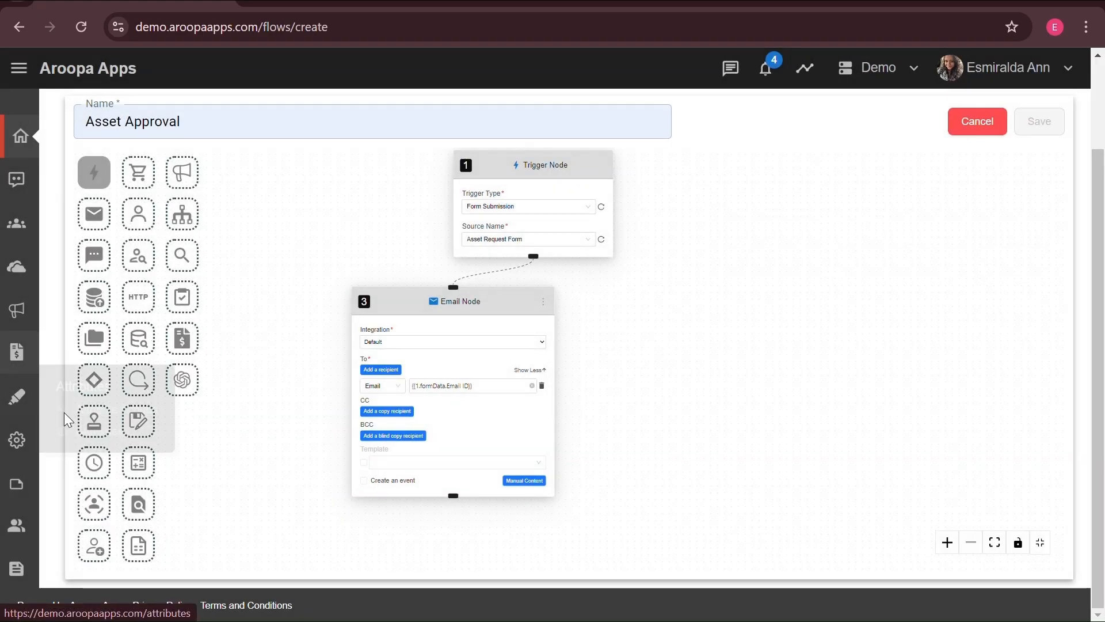
- Add an approval node linked to the trigger, using its formData Approver Name and Approver Email ID, and email assignees with the approver Notification template
left_click(93, 427)
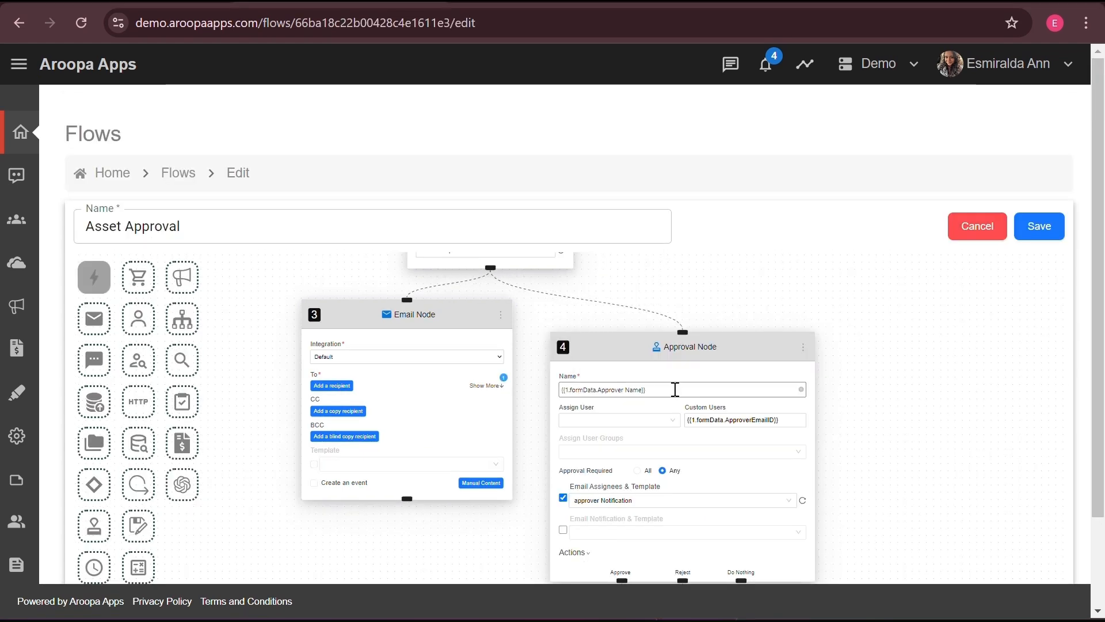
left_click(675, 390)
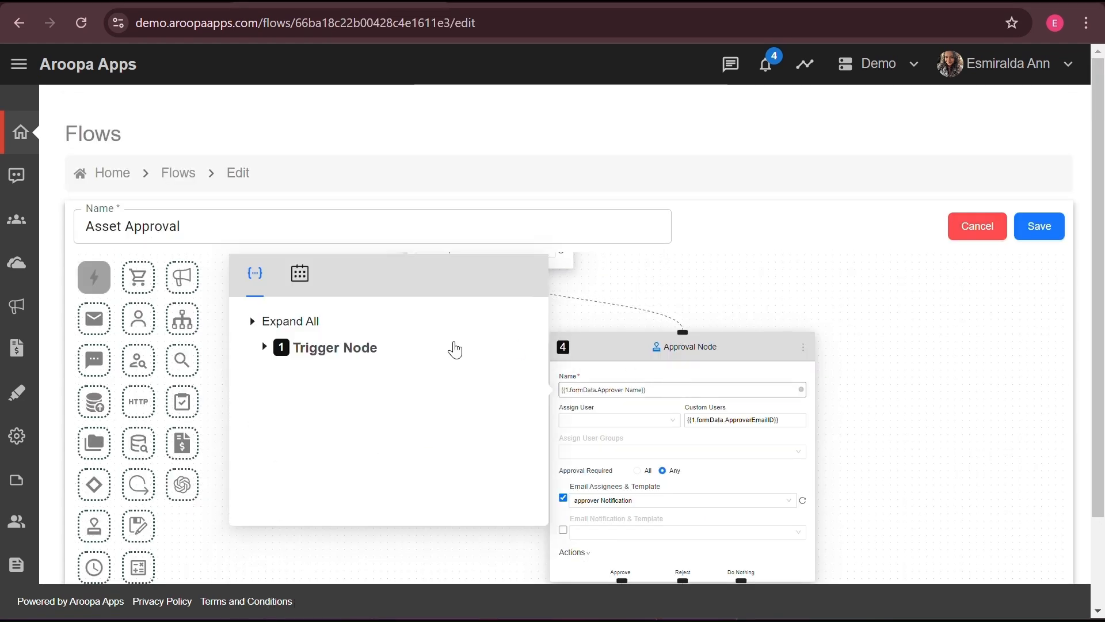
left_click(263, 351)
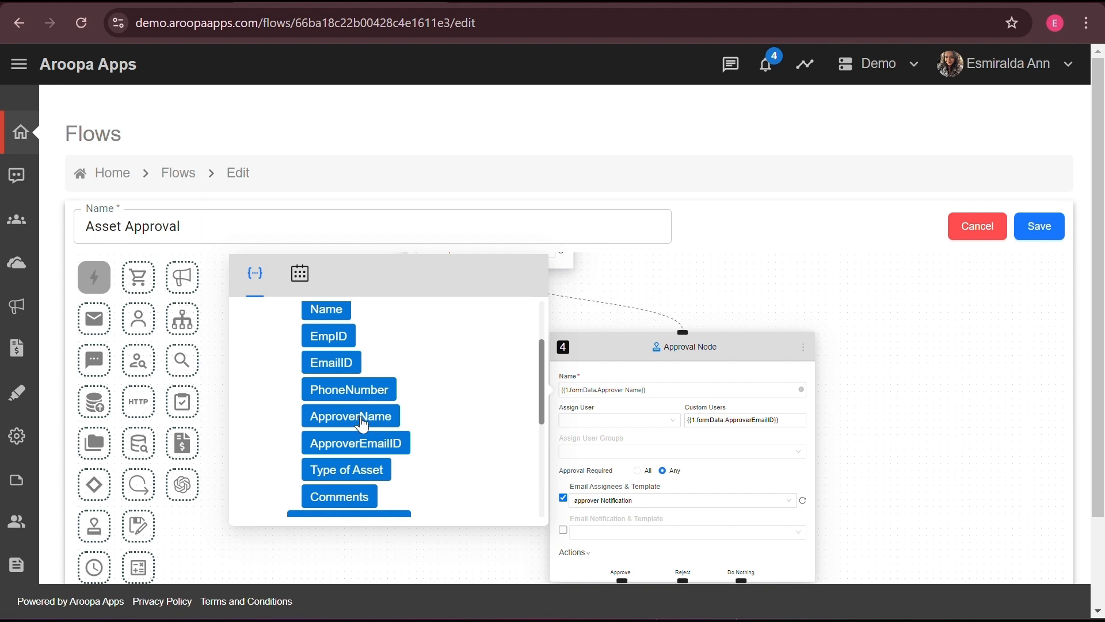
left_click(377, 420)
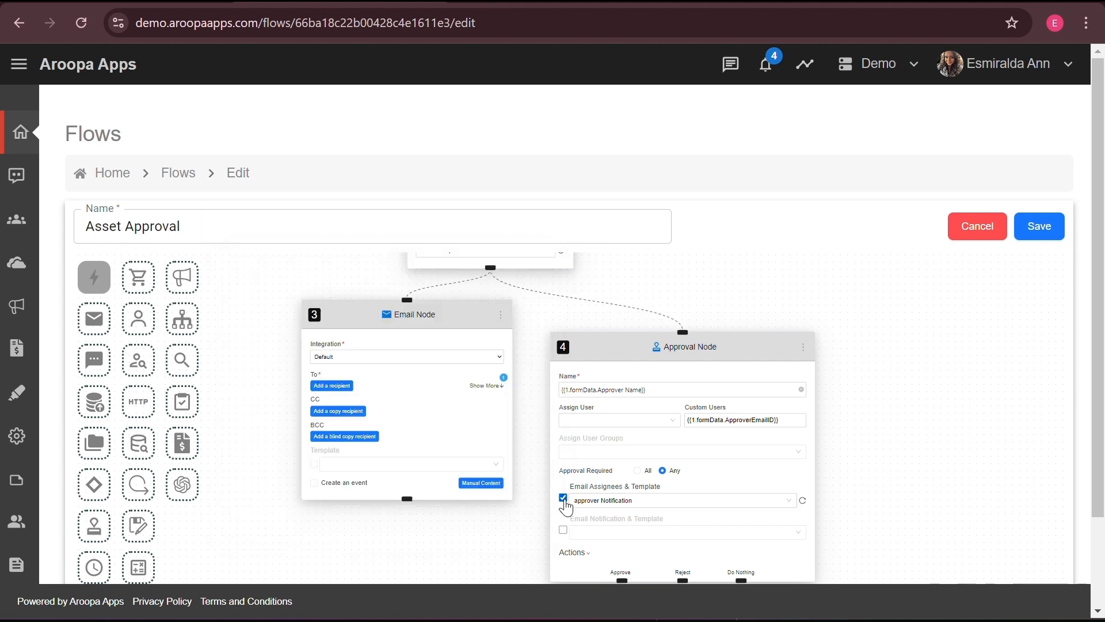
left_click(587, 555)
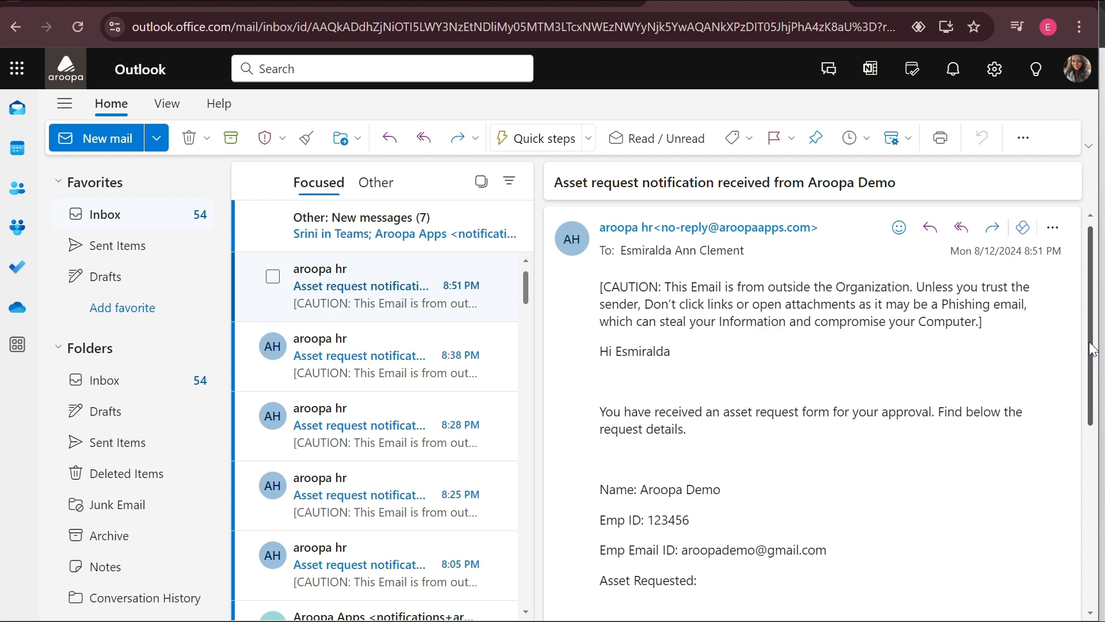
left_click_drag(1092, 349, 1092, 412)
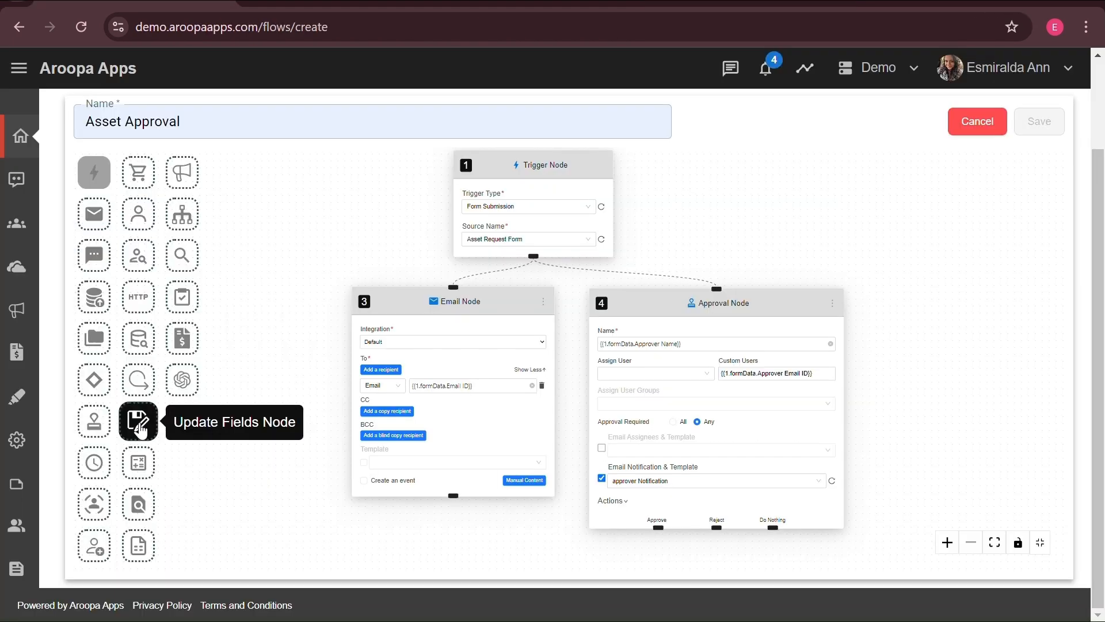
- Add an Update Fields node on the approval node's Approve branch and save it with key Status and value Approved
left_click_drag(133, 424, 579, 301)
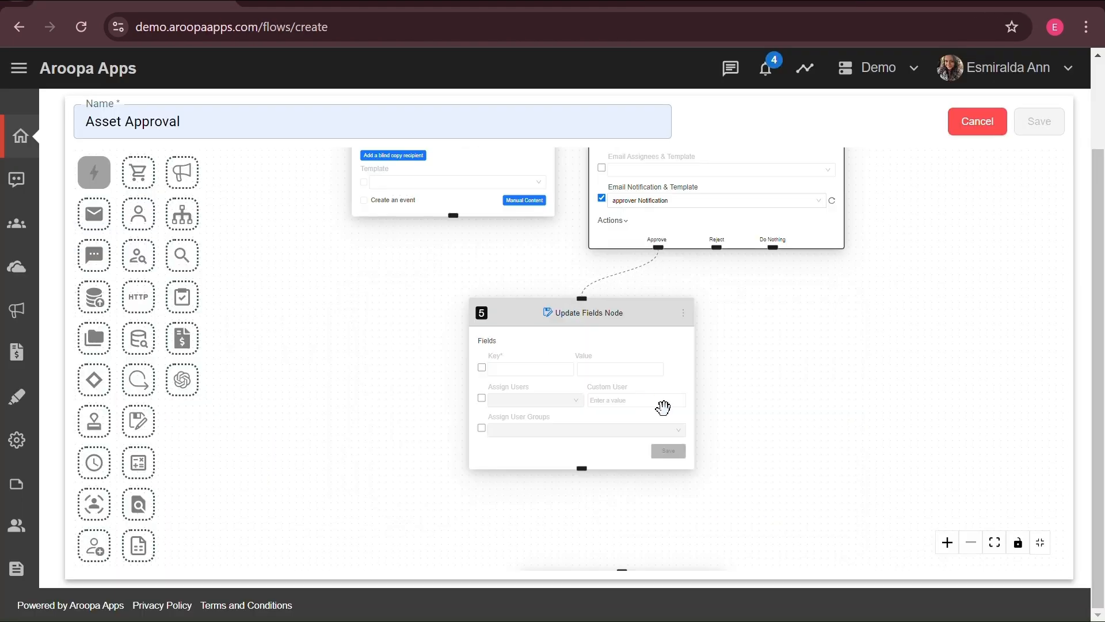
left_click(482, 367)
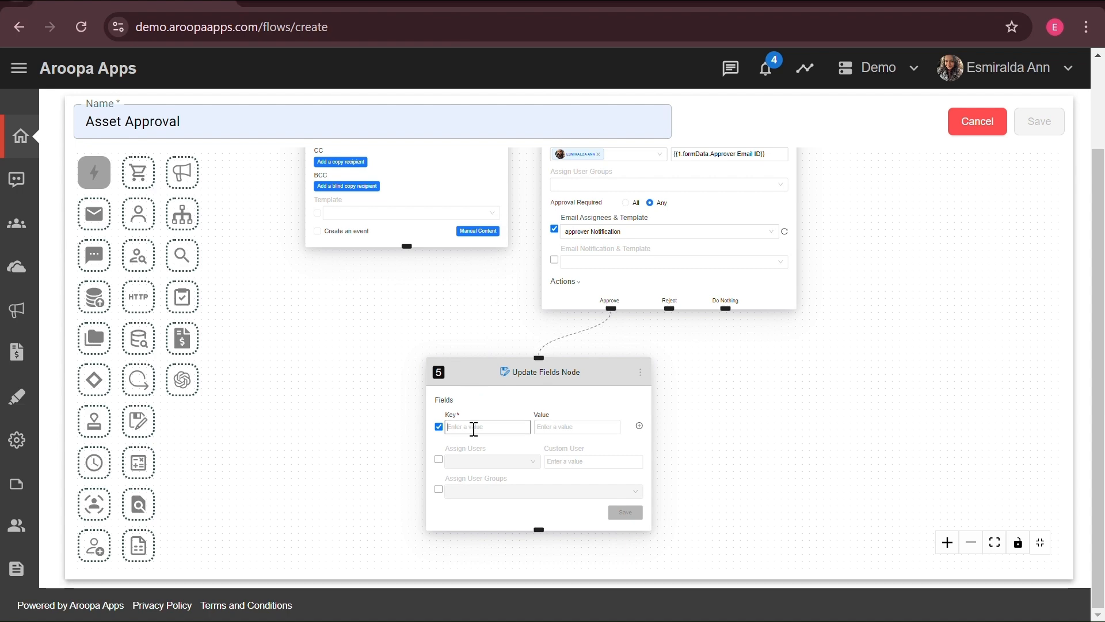
left_click(474, 427)
type("Status")
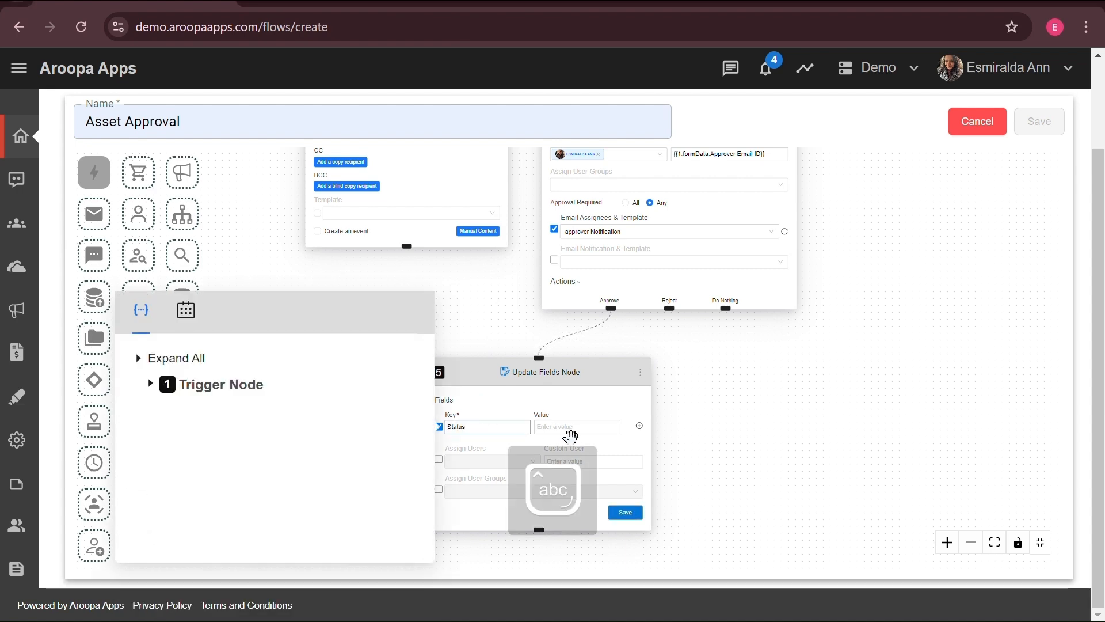
left_click(592, 428)
type("Approved")
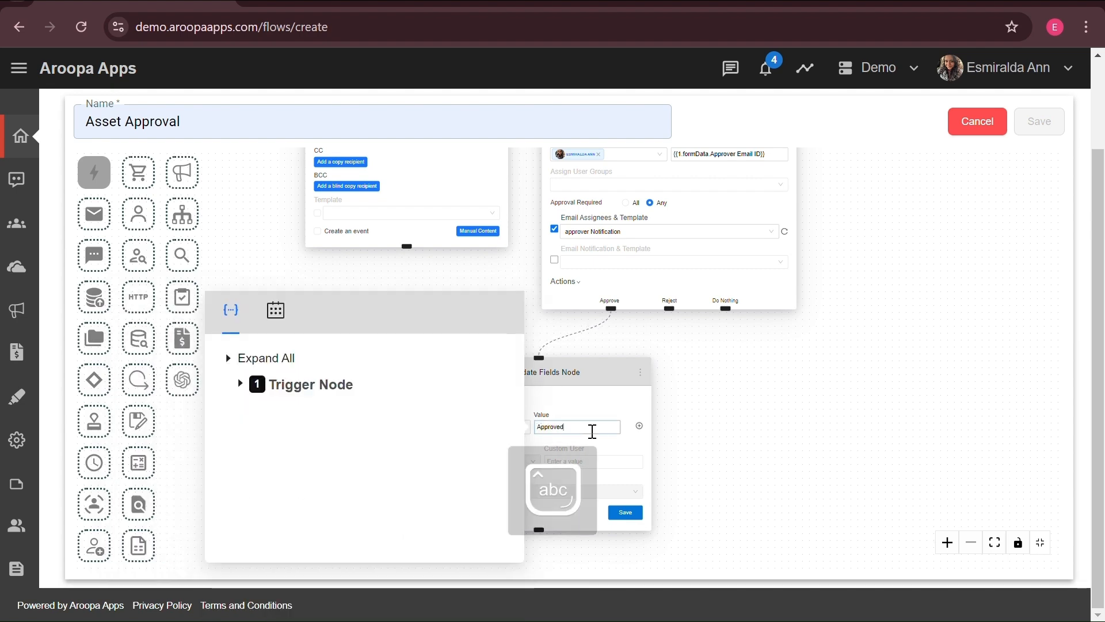
left_click(702, 487)
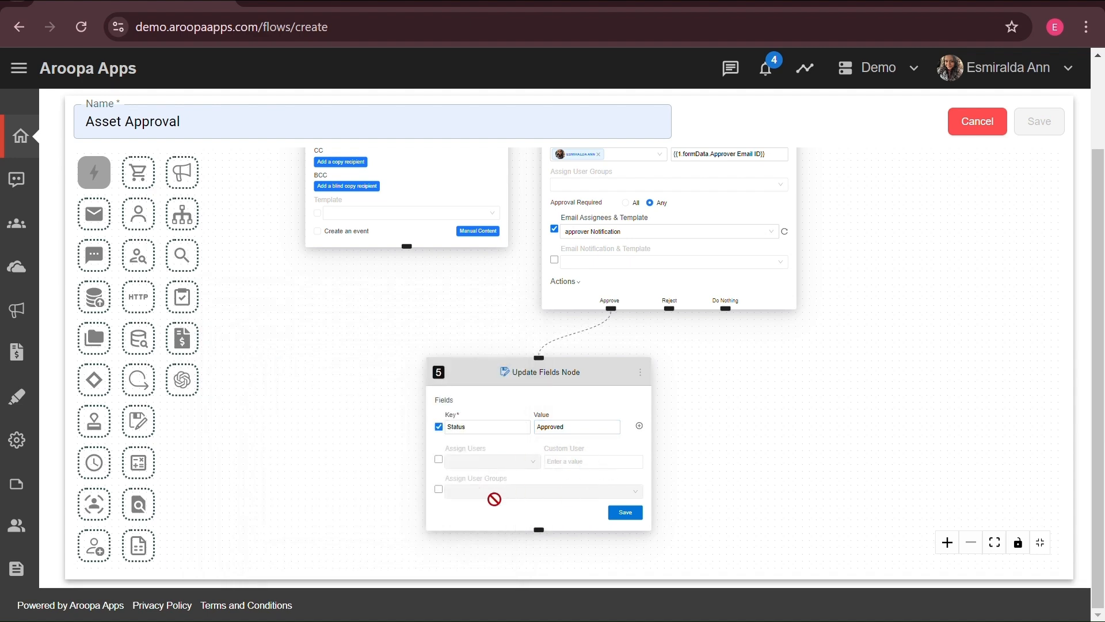
left_click(626, 517)
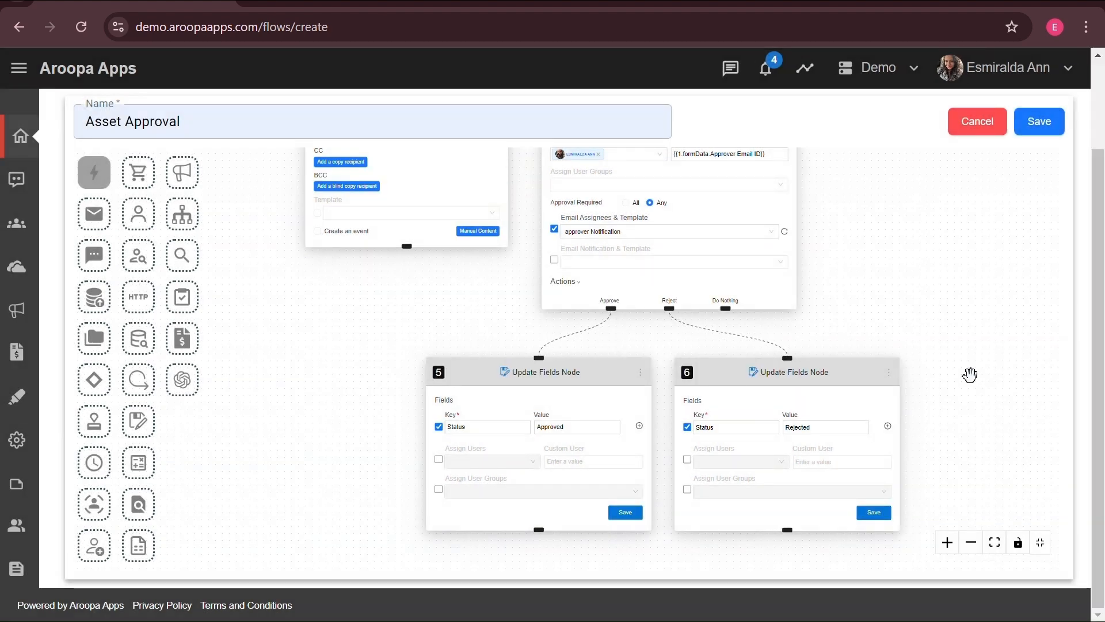
- Add an email node connected to the Approved update node, with an email recipient taken from the trigger's form data
mouse_move(94, 213)
left_mouse_down()
mouse_move(492, 371)
mouse_move(455, 414)
left_mouse_up()
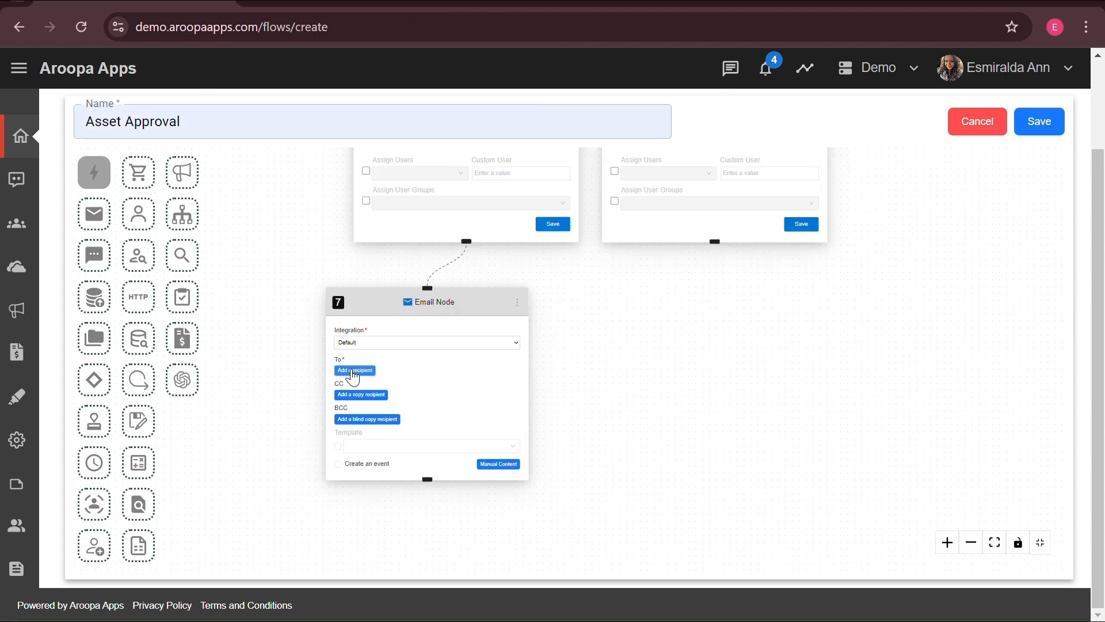
left_click(355, 370)
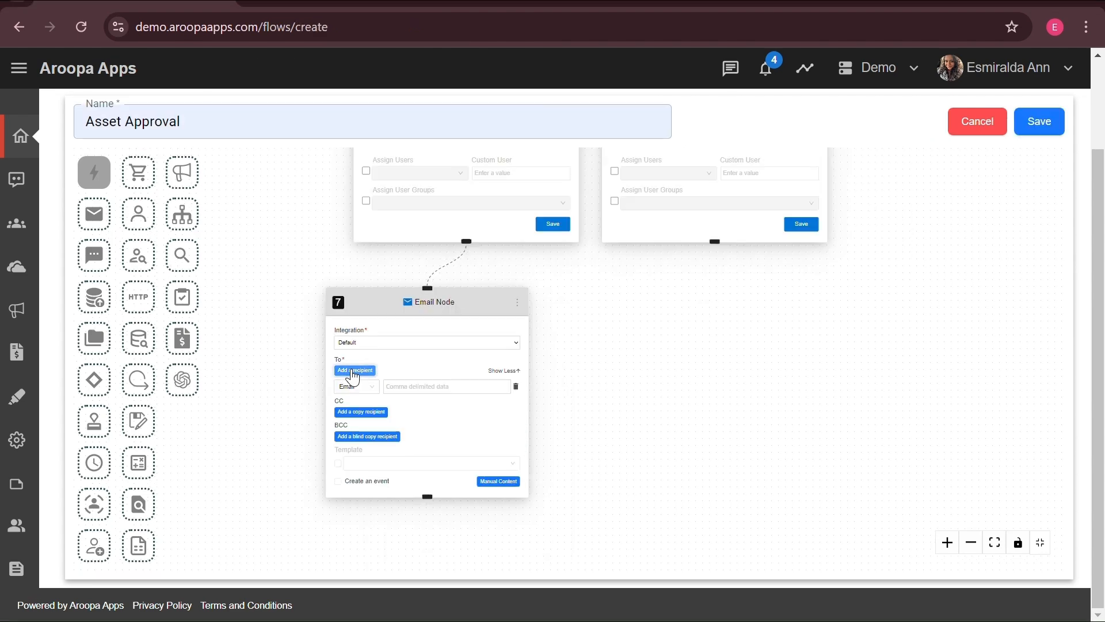
left_click(427, 387)
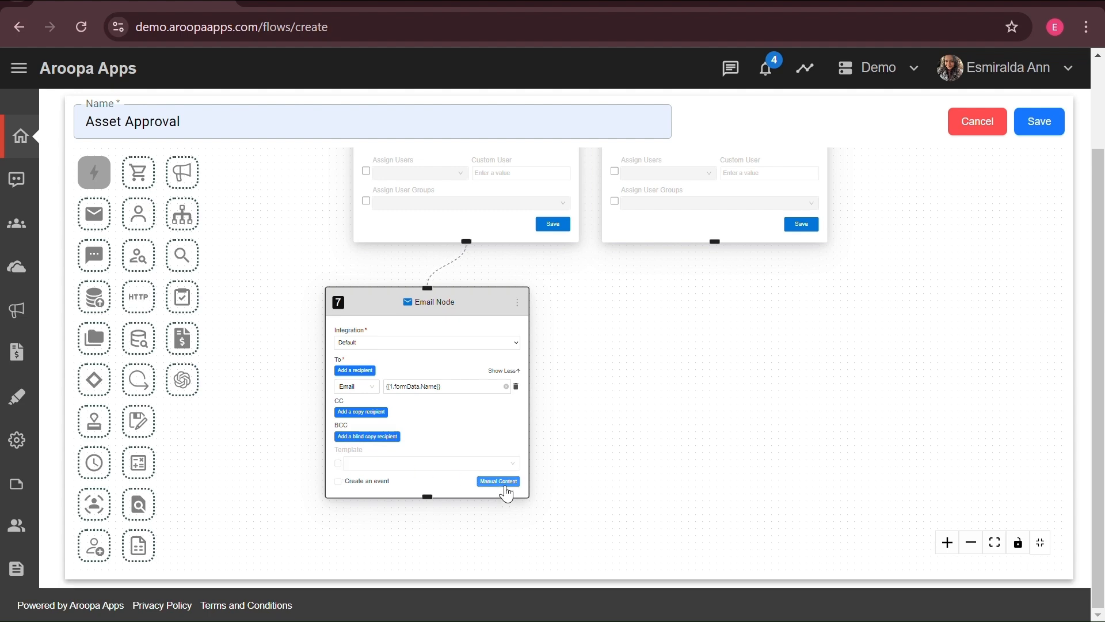
- Save manual email content from Aroopa Team with subject "Asset Request Approved", telling {{formData.Name}} that {{formData.Approver Name}} approved the request
left_click(498, 482)
left_click(376, 166)
type("Aroop")
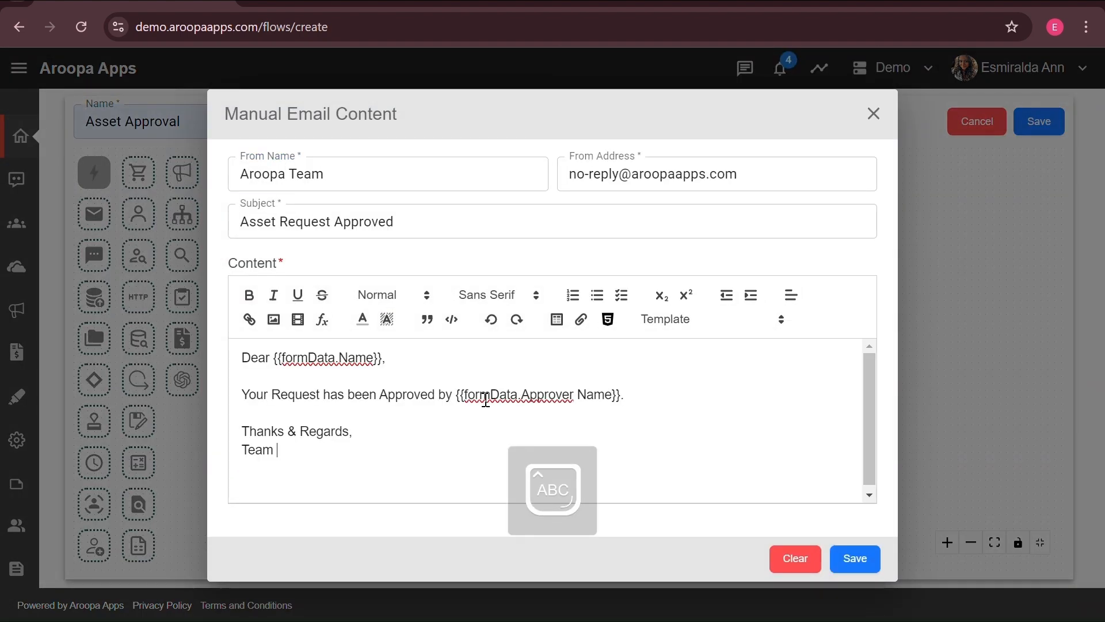
type("A")
left_click(855, 559)
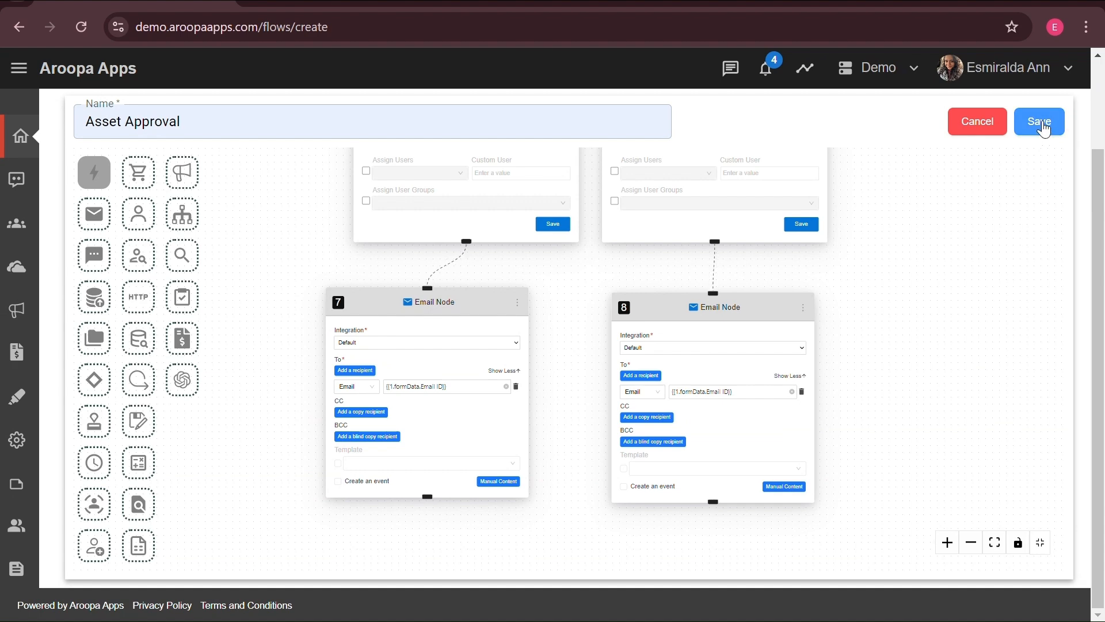
- Save the Asset Approval flow and go to the Asset Request Form's submissions through the list of all forms
left_click(1039, 122)
scroll(105, 437, "down", 4)
scroll(105, 438, "down", 1)
left_click(127, 330)
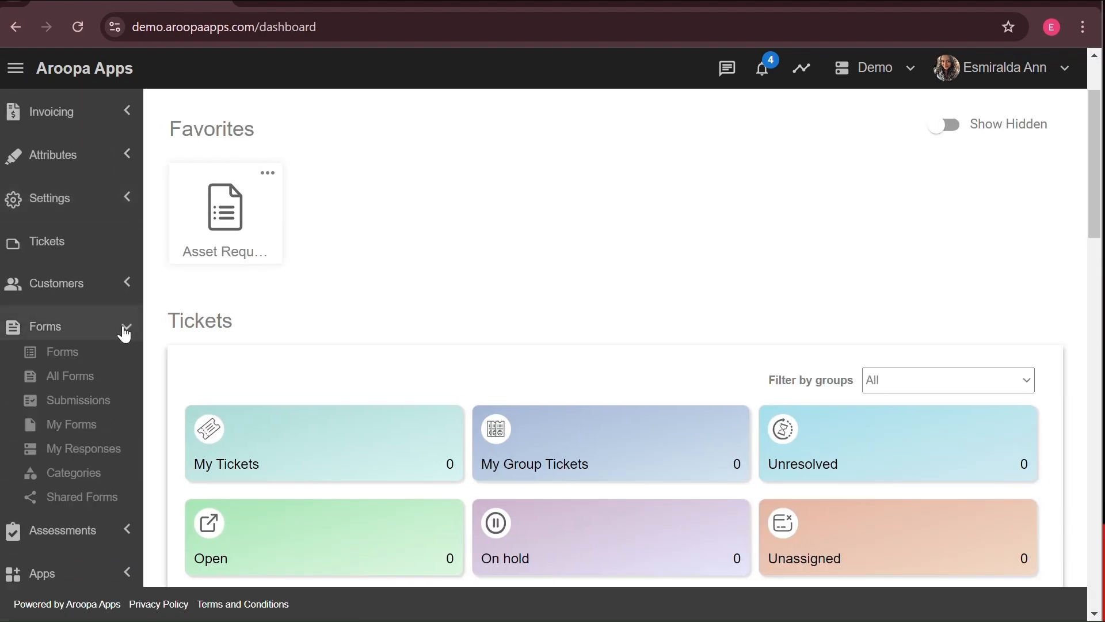
left_click(61, 377)
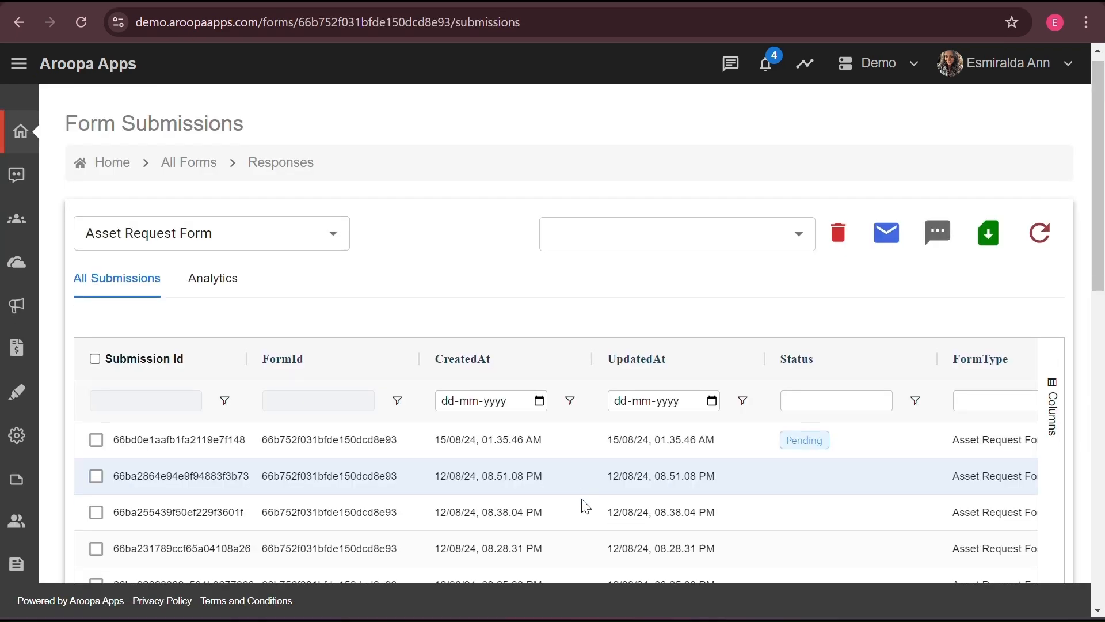
- Look through the Asset Request Form submissions and open the newest one with status Pending
scroll(586, 506, "down", 5)
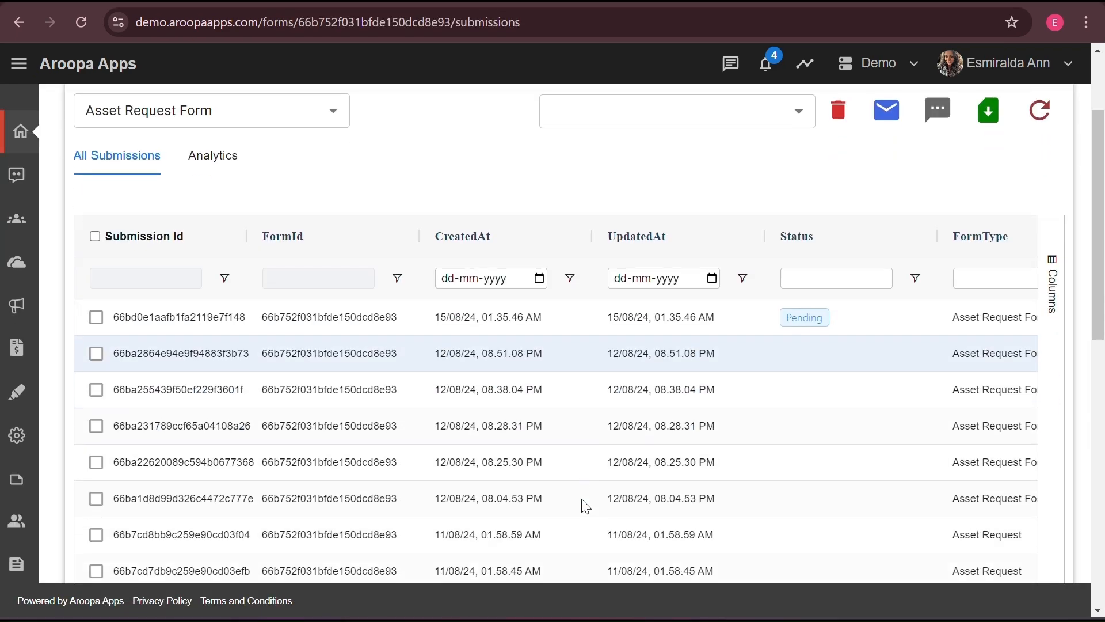
scroll(586, 506, "up", 2)
scroll(586, 506, "up", 2)
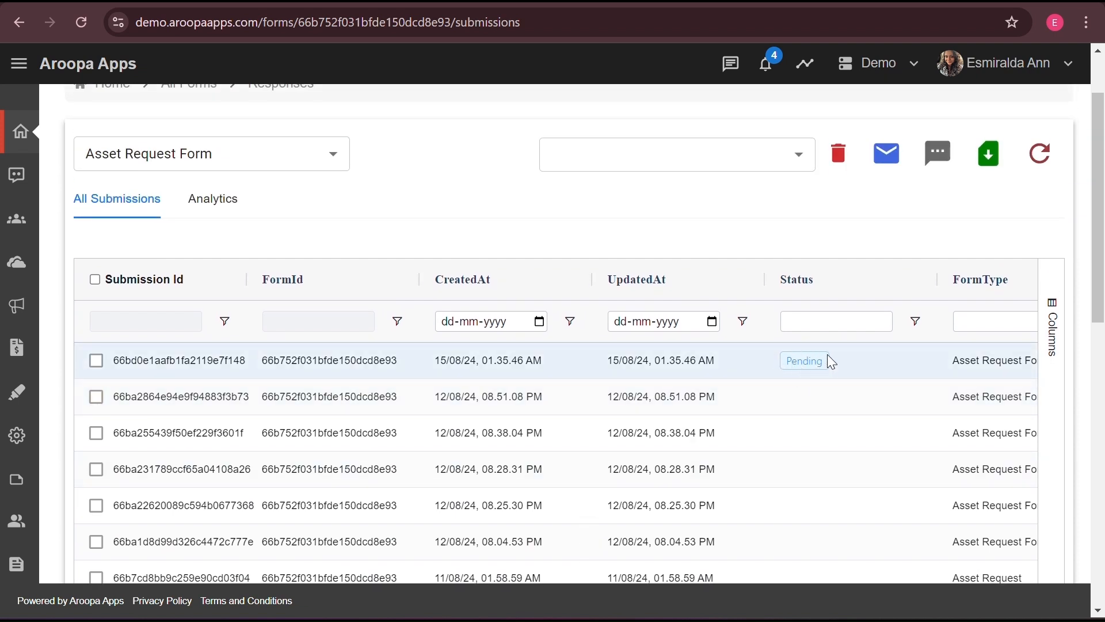
left_click(518, 361)
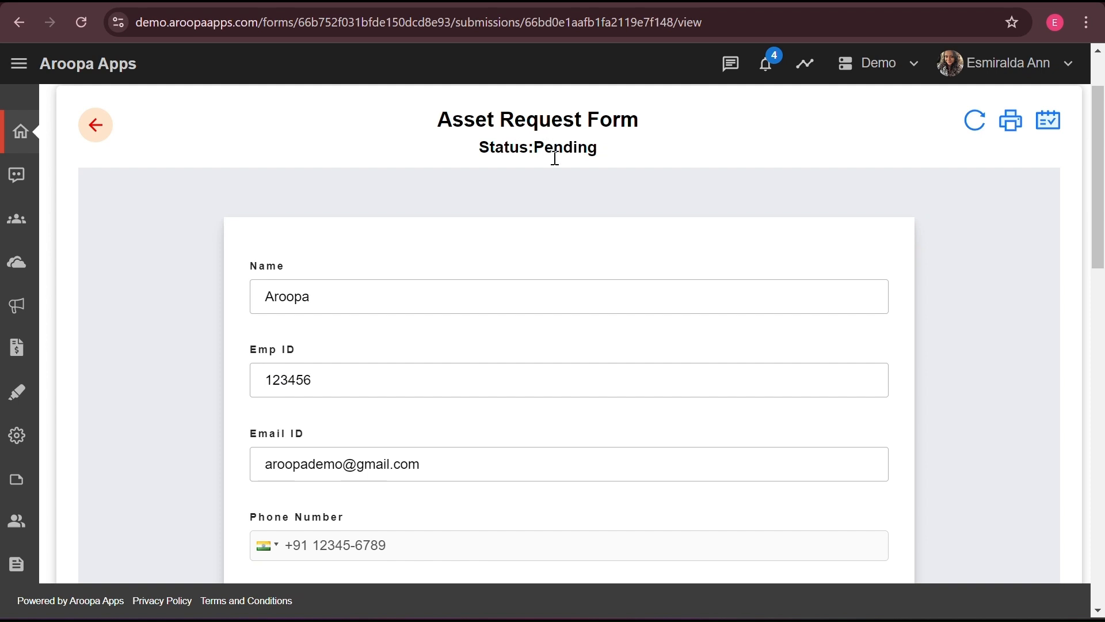
- Review the submission down to its approval timeline and approve the pending asset request
scroll(593, 195, "down", 2)
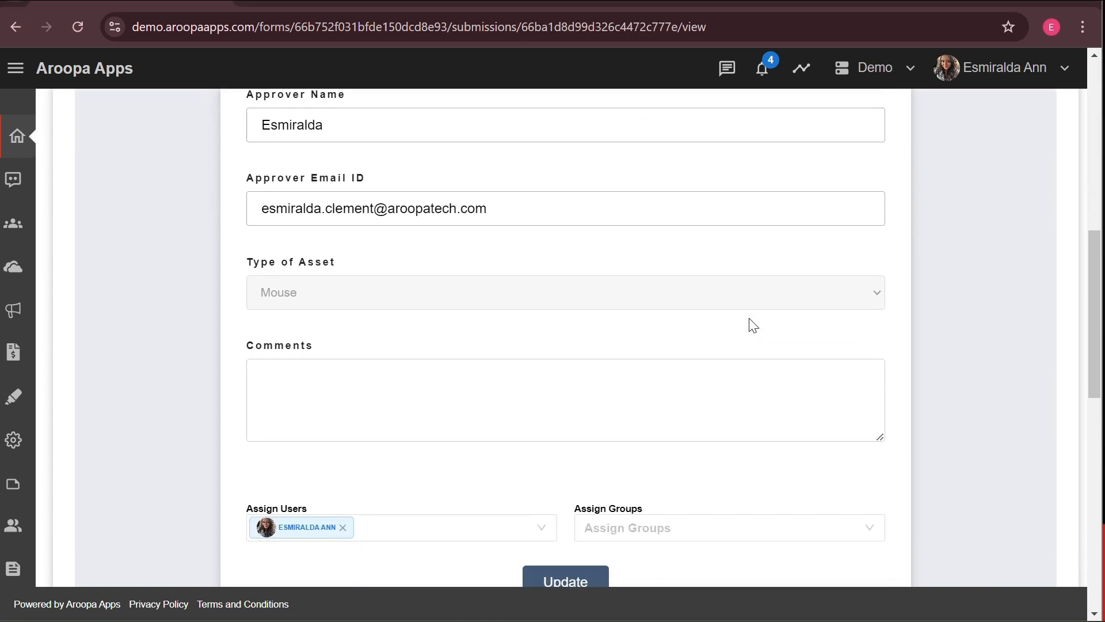
scroll(755, 322, "down", 2)
scroll(756, 321, "down", 1)
scroll(754, 326, "down", 1)
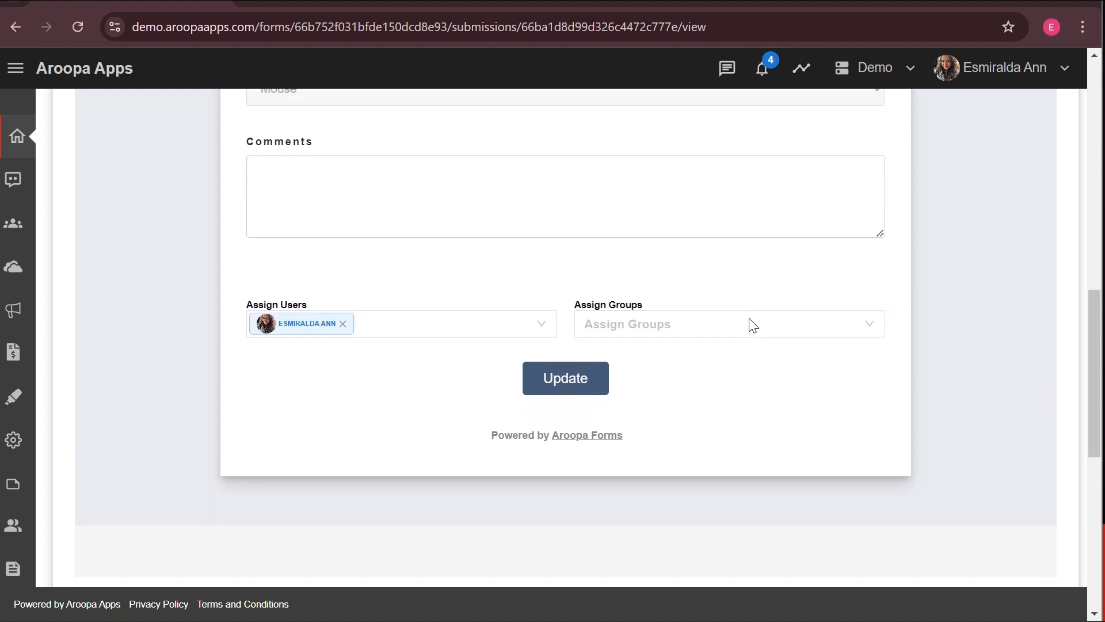
scroll(754, 326, "down", 2)
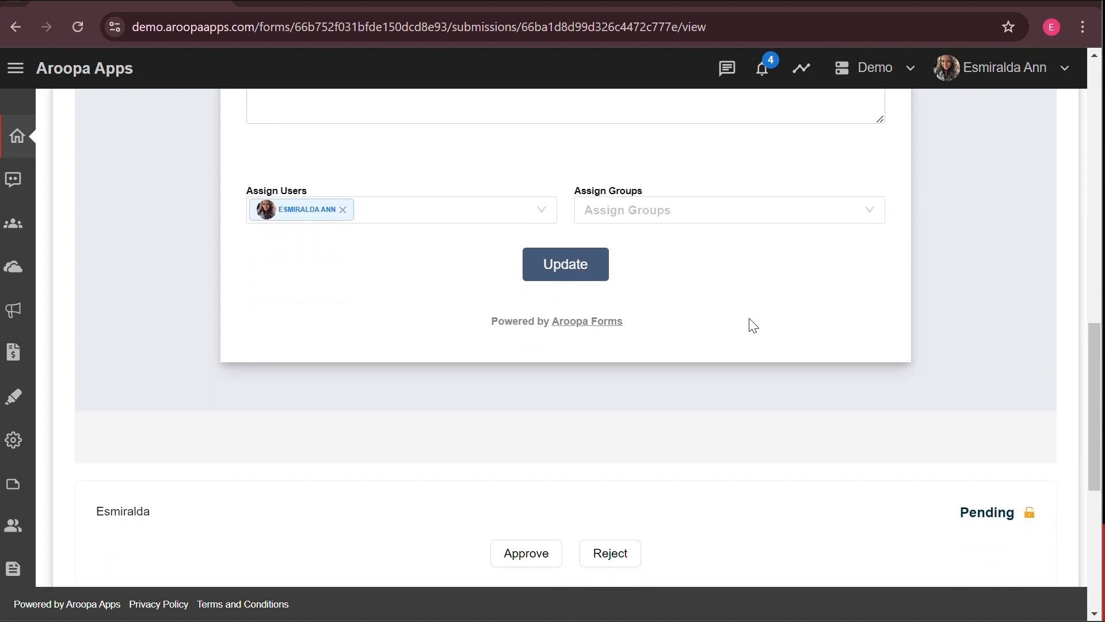
scroll(753, 326, "down", 1)
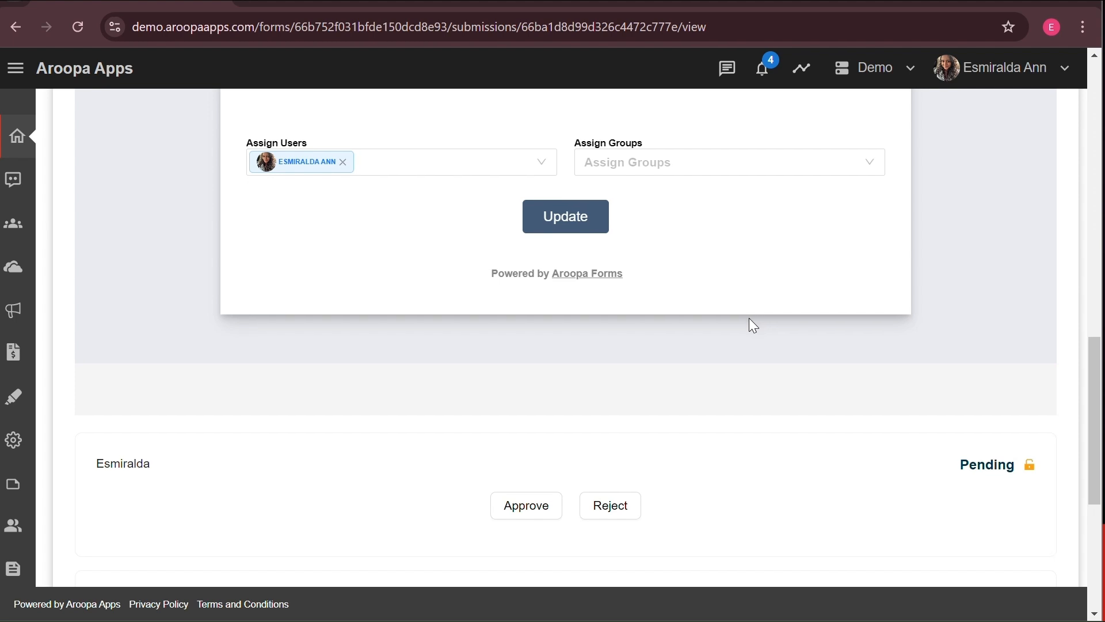
scroll(754, 325, "down", 2)
scroll(753, 326, "down", 5)
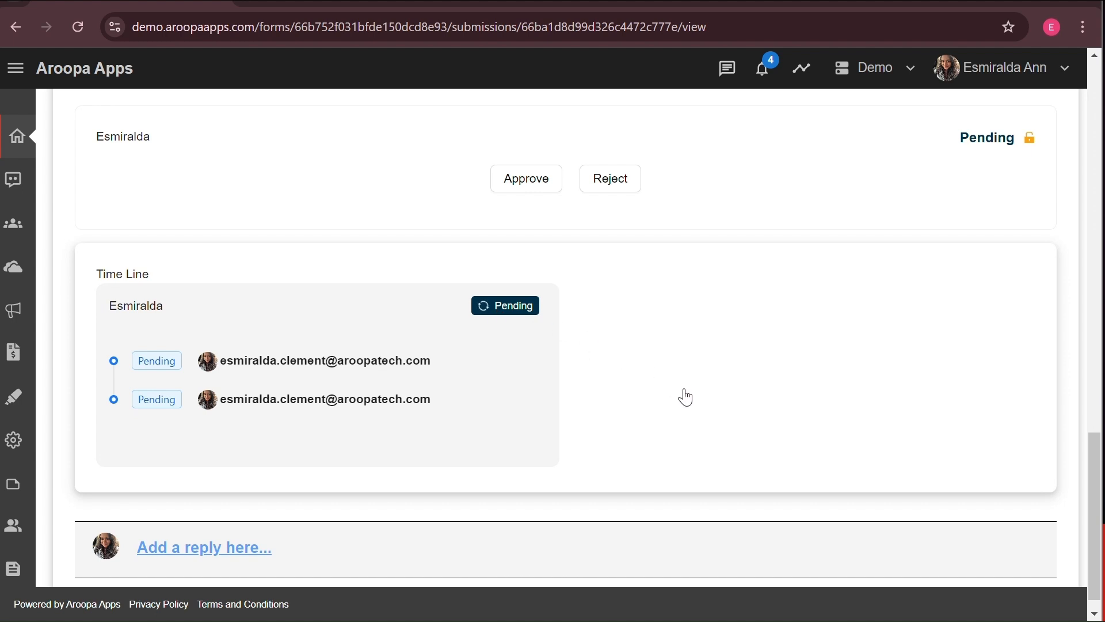
scroll(686, 397, "down", 1)
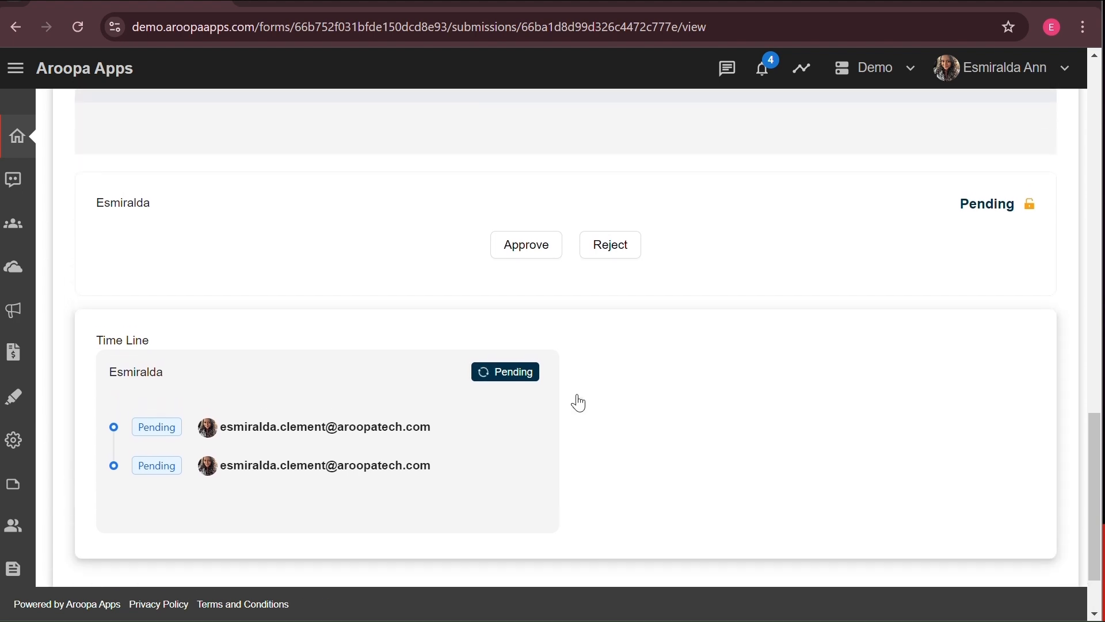
left_click(542, 253)
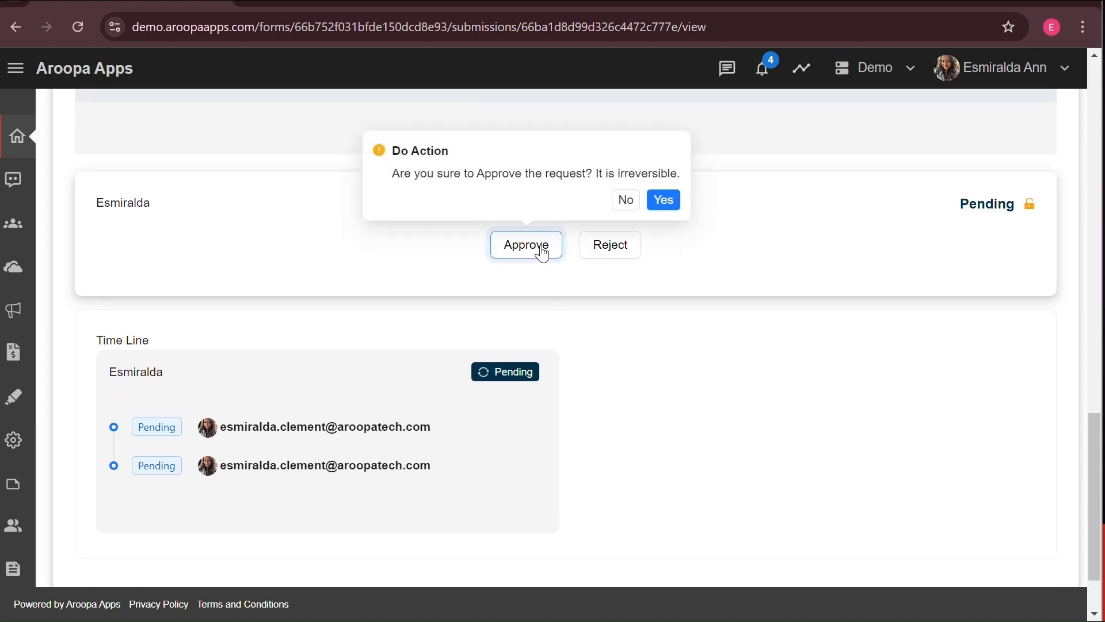
left_click(672, 207)
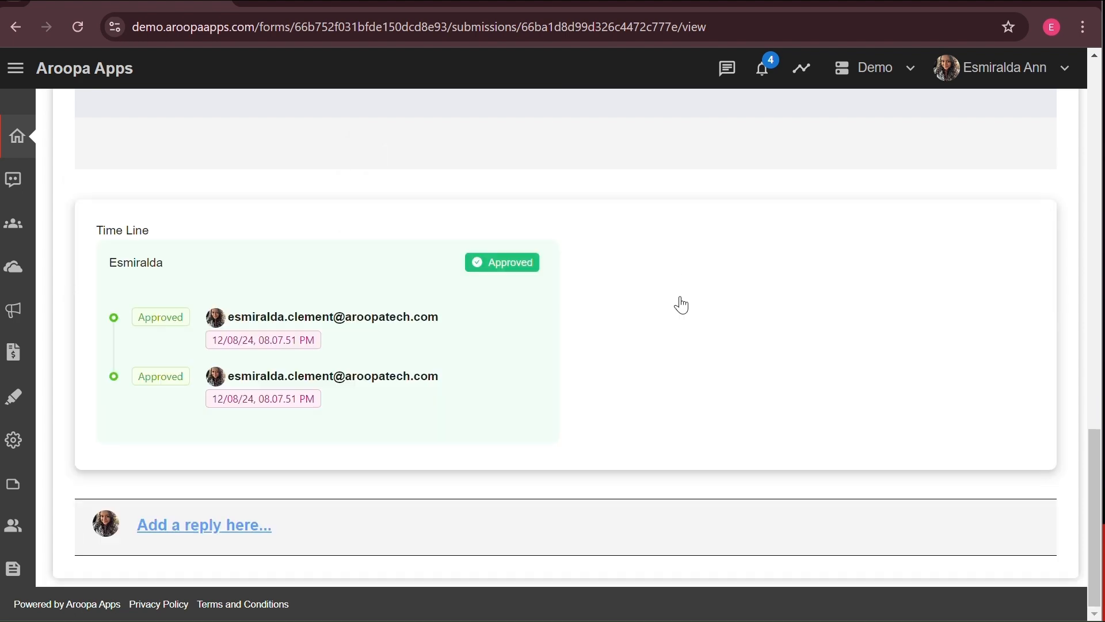